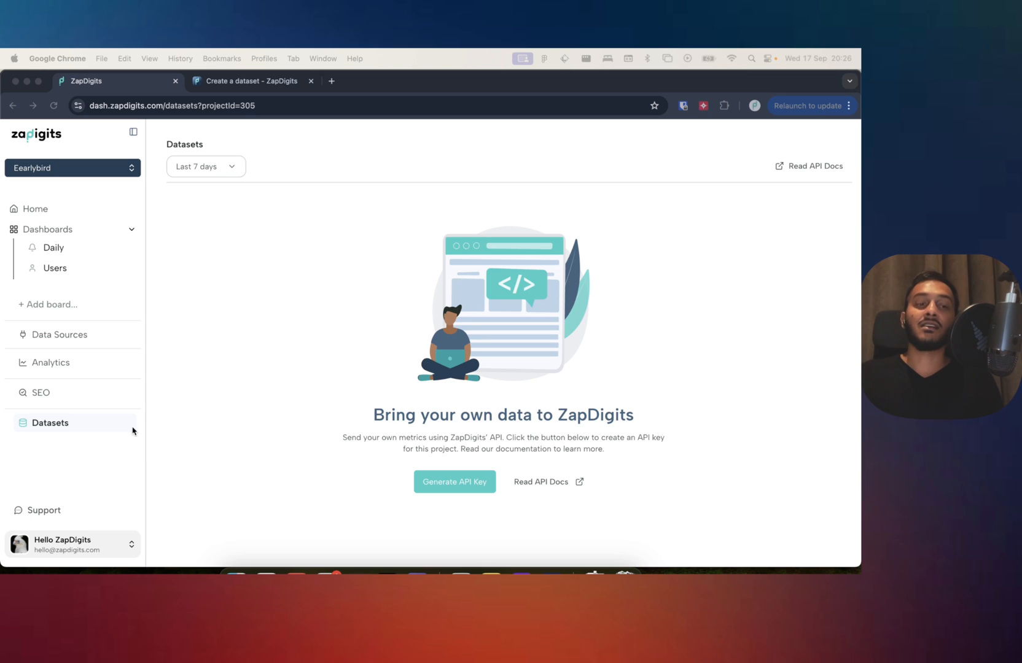
Check the connection option offered for the API entry in Data Sources, leaving it unconnected.
{"action": "left_click", "coordinate": [298, 419]}
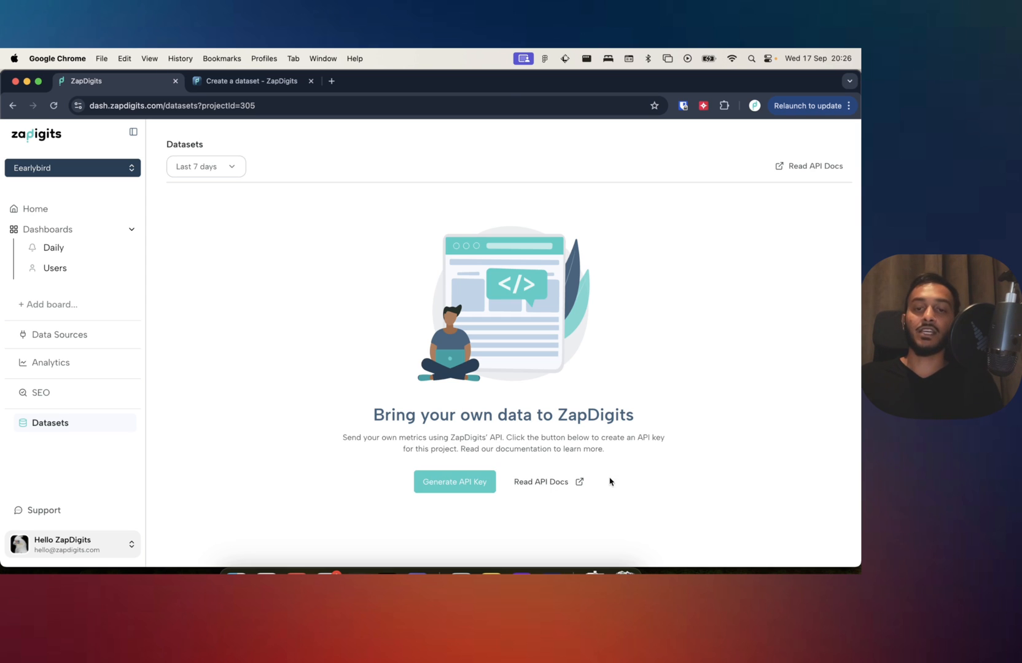
{"action": "left_click", "coordinate": [69, 342]}
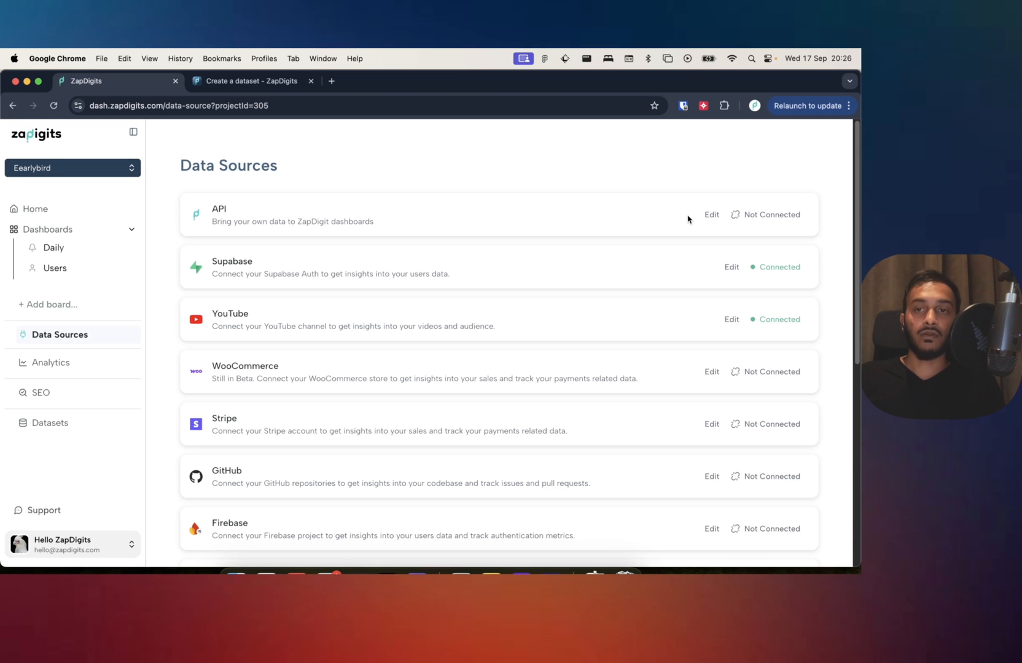
{"action": "left_click", "coordinate": [712, 214]}
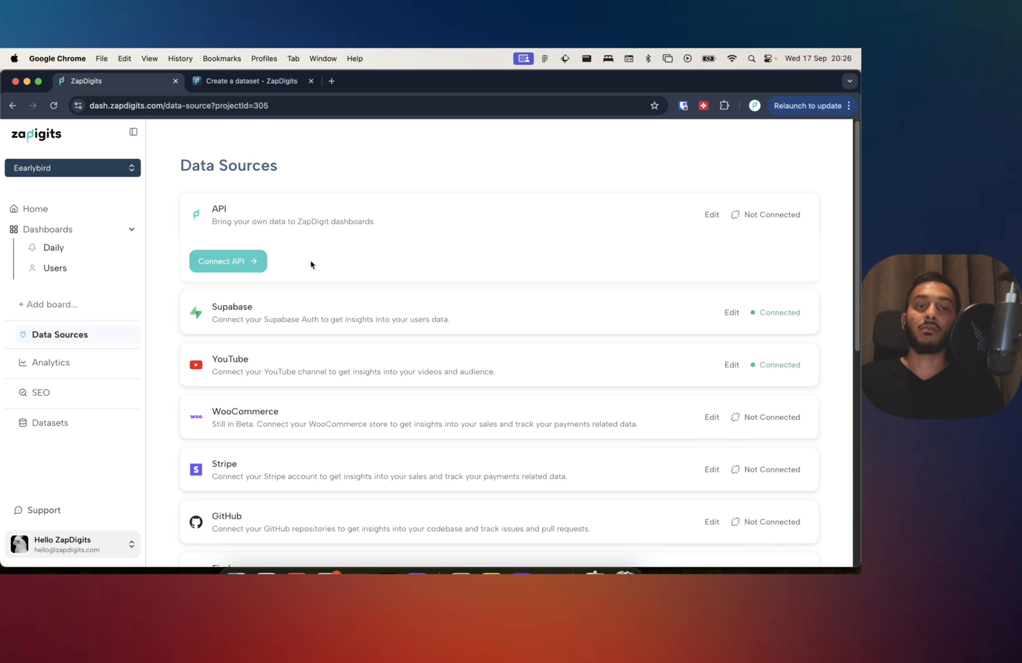
{"action": "left_click", "coordinate": [265, 263]}
{"action": "left_click", "coordinate": [712, 215]}
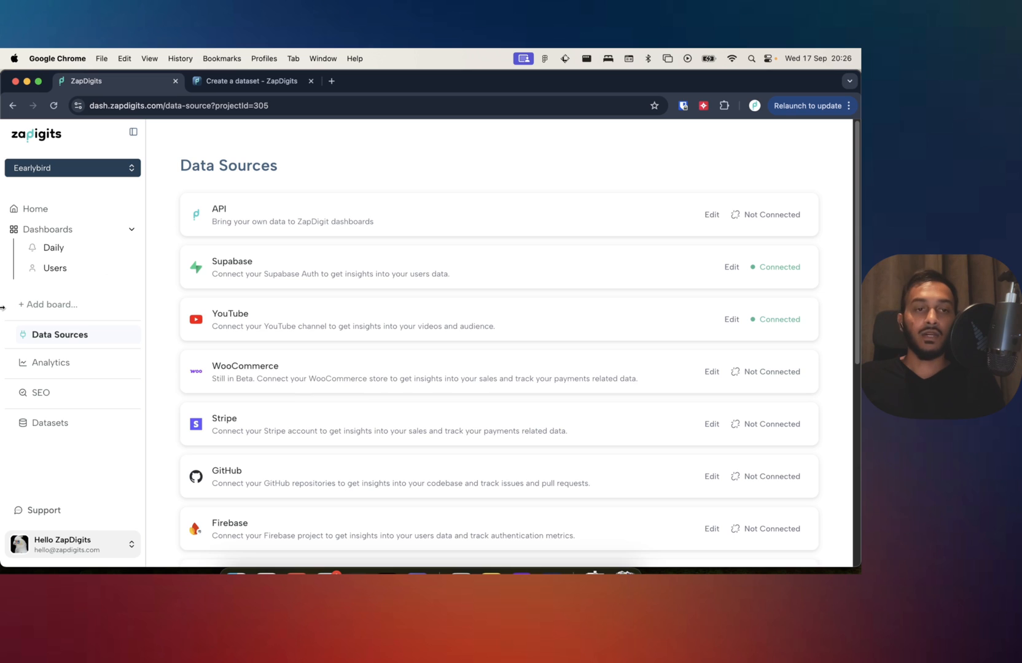
Review the Subscribers, Users Churn and Recent Videos metric cards on the Daily dashboard.
{"action": "left_click", "coordinate": [62, 253]}
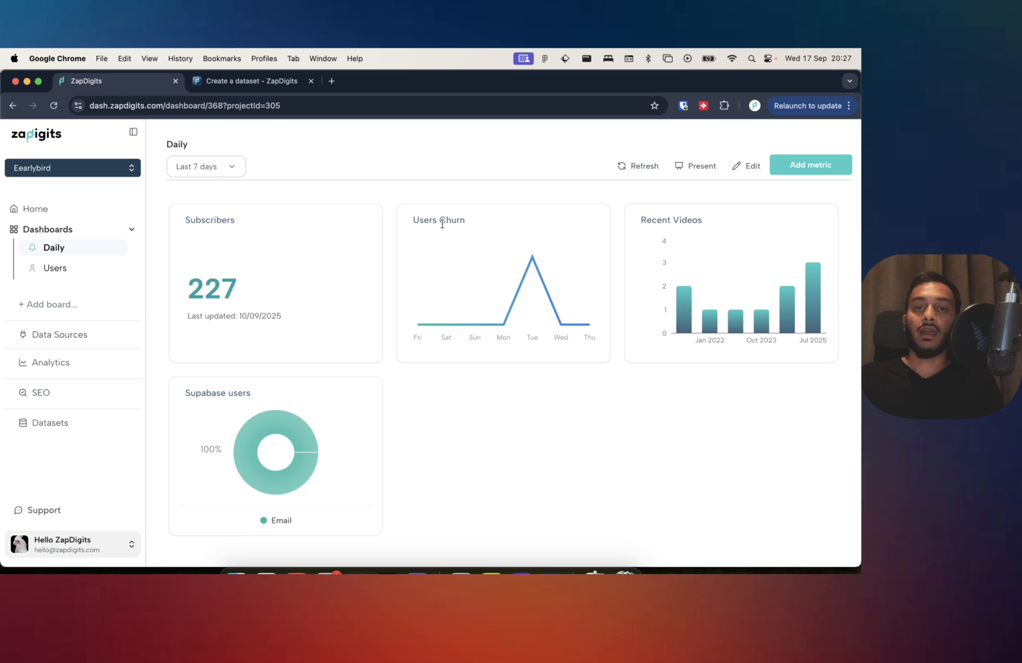
{"action": "double_click", "coordinate": [197, 223]}
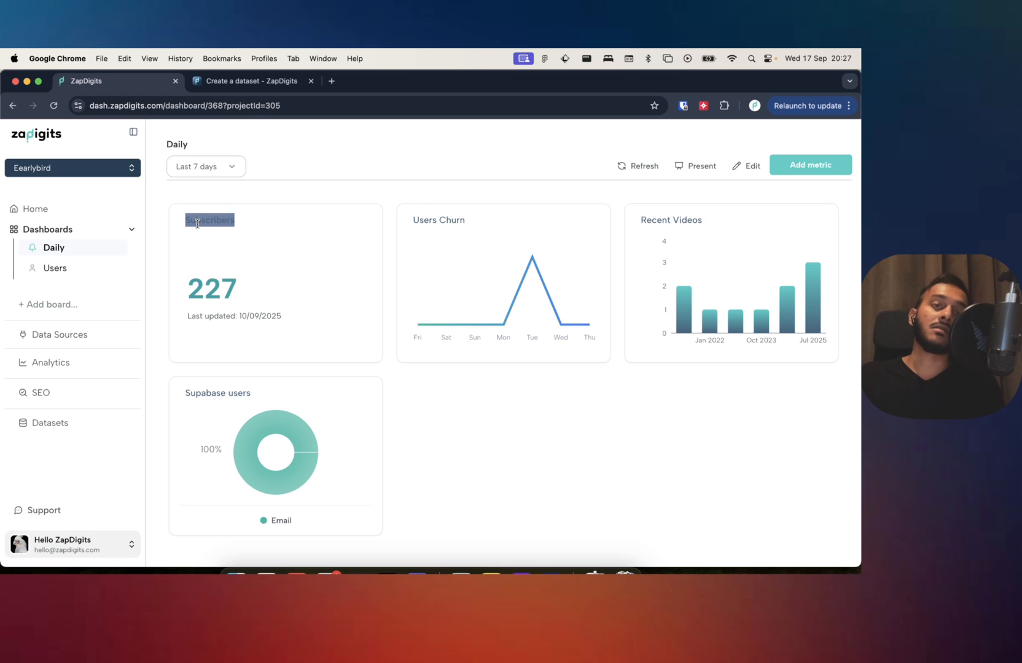
{"action": "left_click", "coordinate": [225, 242]}
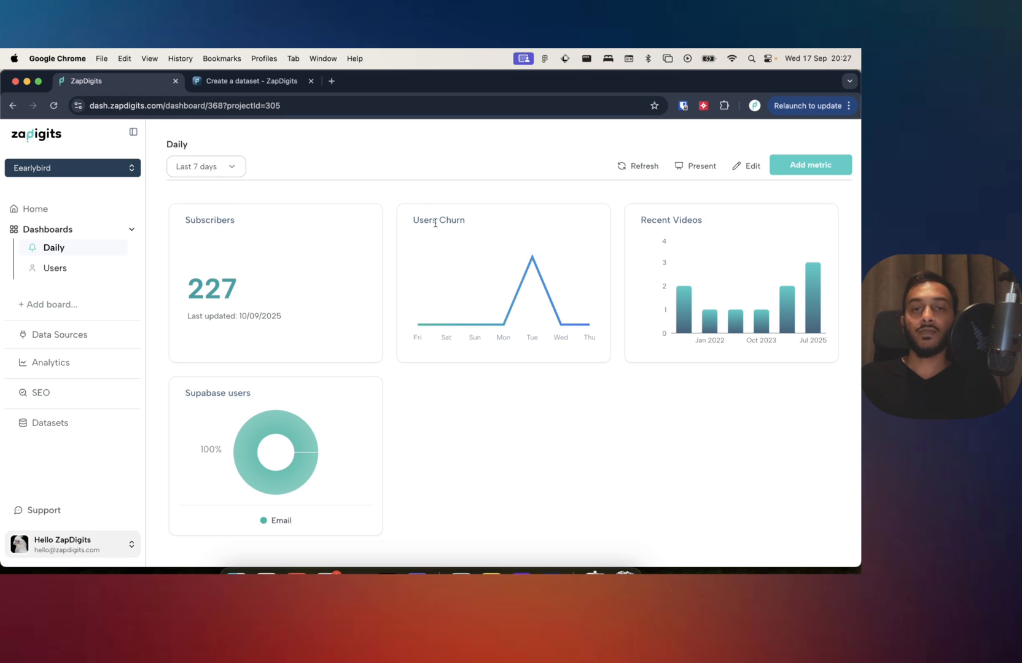
{"action": "triple_click", "coordinate": [673, 222]}
{"action": "triple_click", "coordinate": [663, 420]}
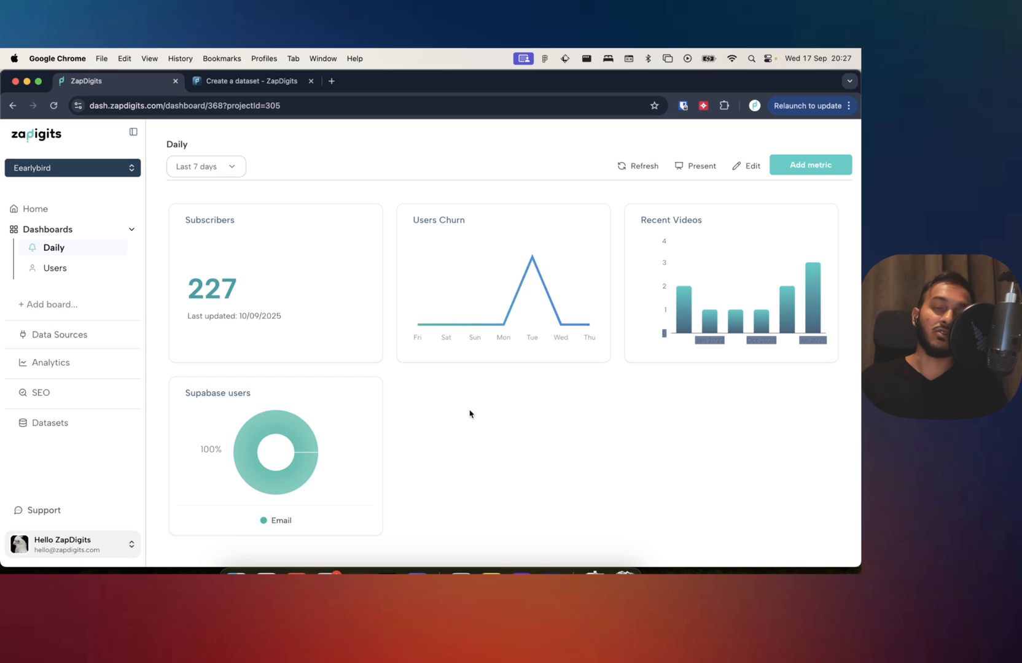
Open the API documentation from the Datasets page and skim its Introduction.
{"action": "left_click", "coordinate": [40, 435]}
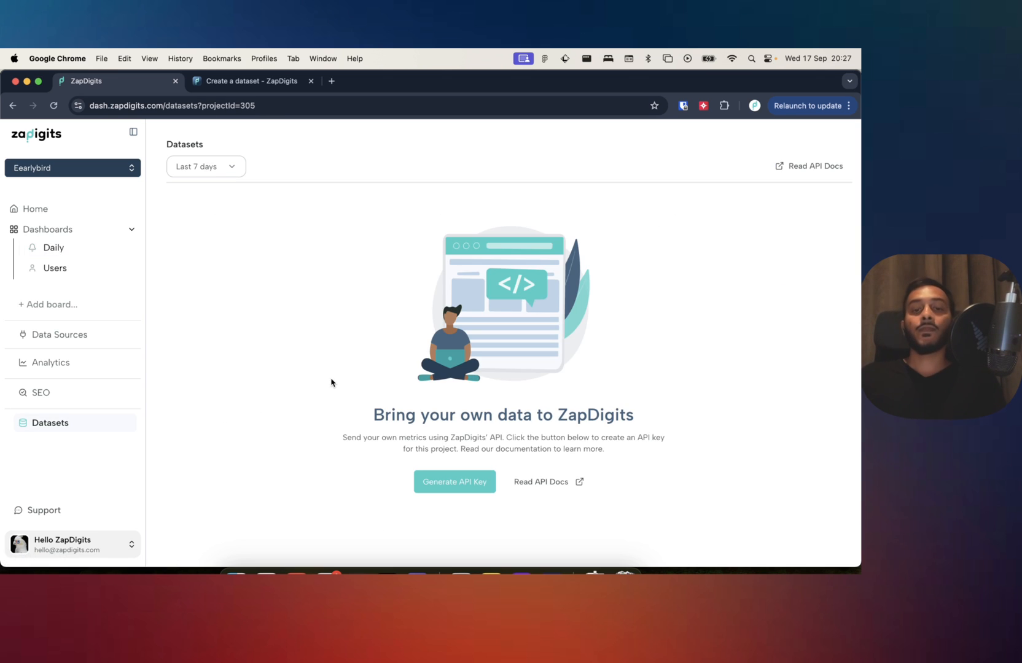
{"action": "left_click", "coordinate": [571, 489]}
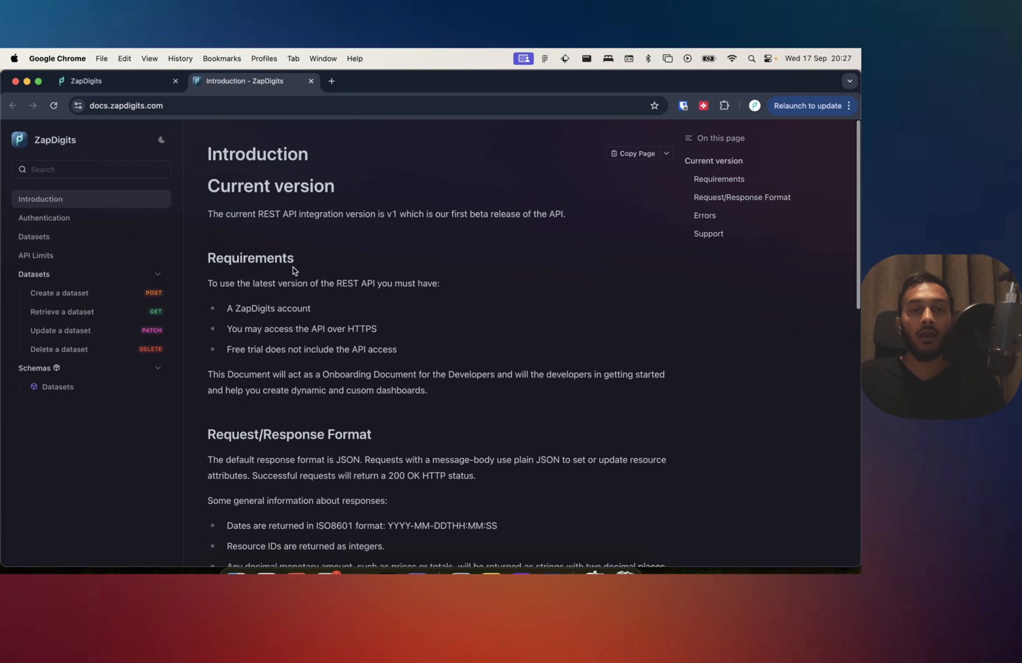
{"action": "scroll", "coordinate": [398, 359], "scroll_direction": "down", "scroll_amount": 15}
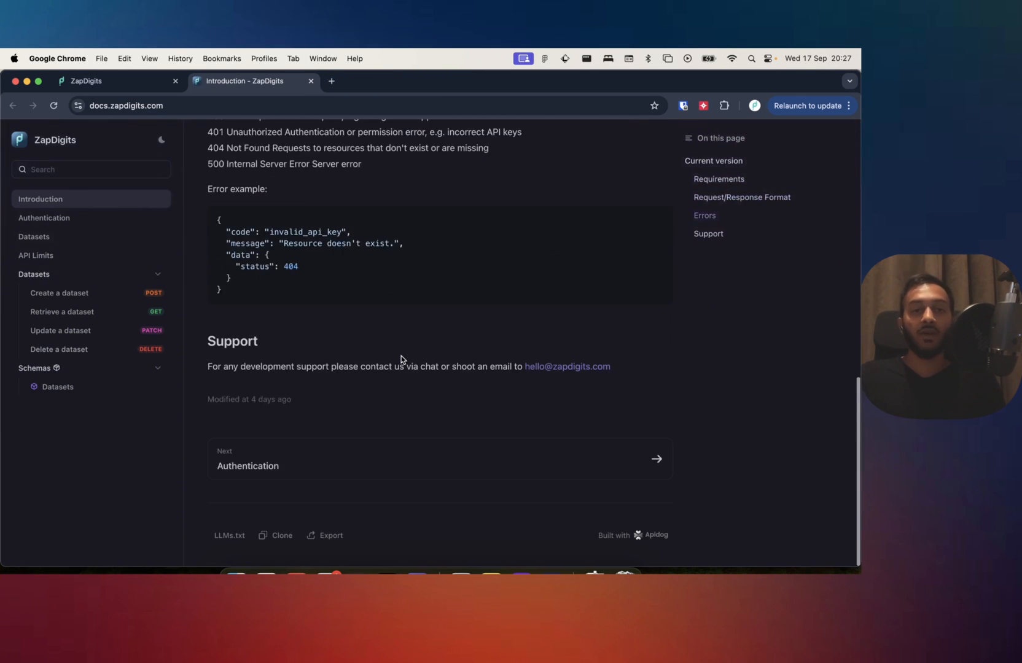
{"action": "scroll", "coordinate": [380, 350], "scroll_direction": "up", "scroll_amount": 10}
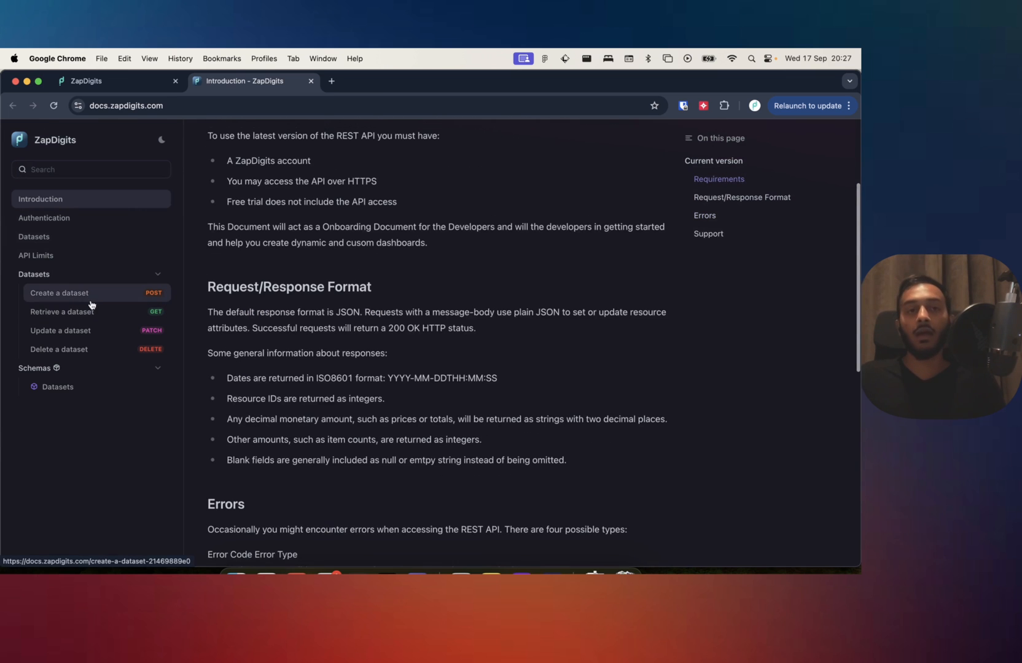
Open the Create a dataset endpoint reference and bring up its Try it out request form.
{"action": "left_click", "coordinate": [69, 297]}
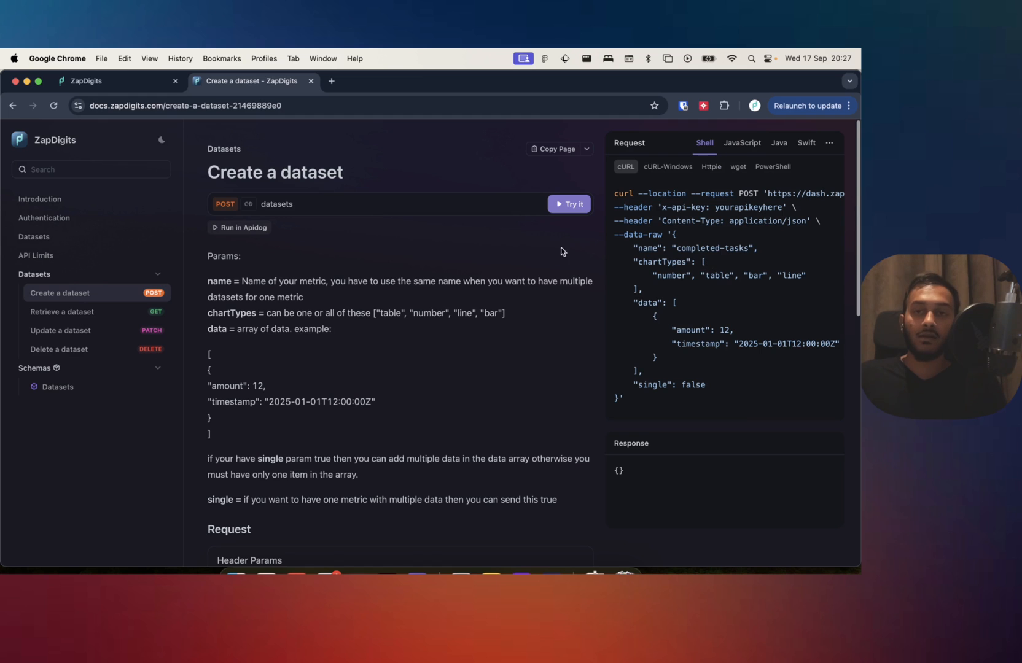
{"action": "scroll", "coordinate": [379, 332], "scroll_direction": "down", "scroll_amount": 5}
{"action": "scroll", "coordinate": [380, 332], "scroll_direction": "up", "scroll_amount": 5}
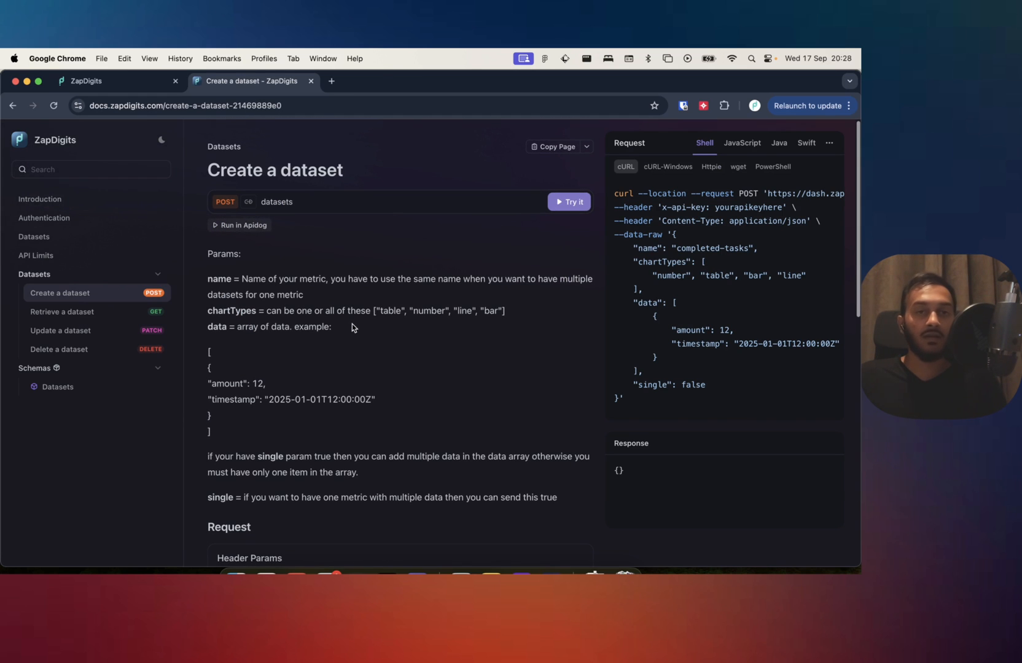
{"action": "left_click", "coordinate": [571, 204]}
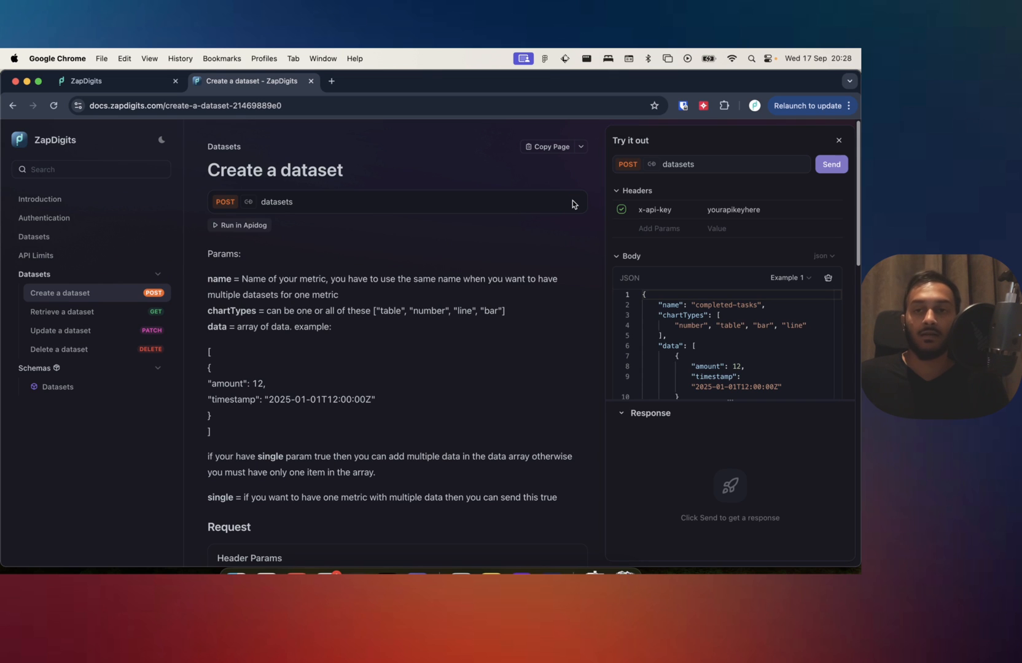
Examine the headers and the example JSON body of the Create a dataset request.
{"action": "scroll", "coordinate": [714, 344], "scroll_direction": "down", "scroll_amount": 3}
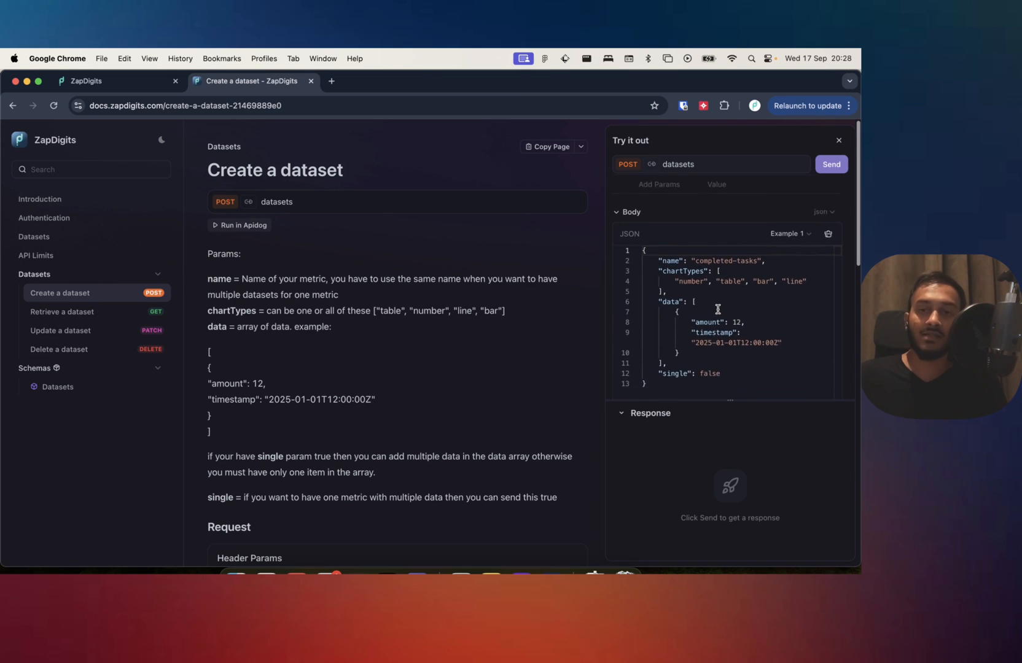
{"action": "scroll", "coordinate": [712, 278], "scroll_direction": "up", "scroll_amount": 2}
{"action": "scroll", "coordinate": [744, 297], "scroll_direction": "down", "scroll_amount": 5}
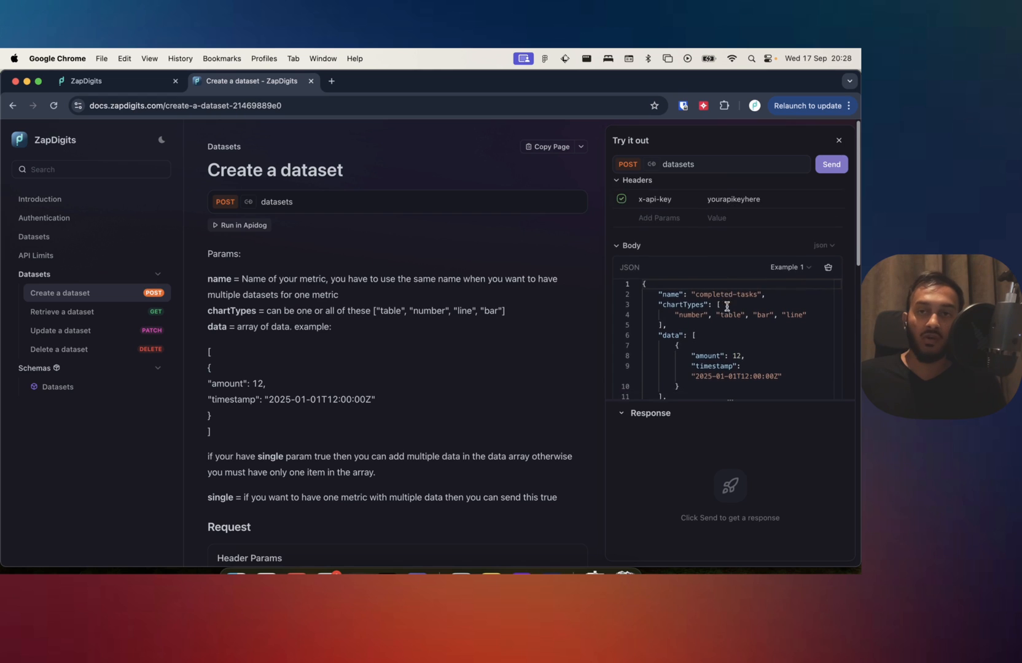
{"action": "scroll", "coordinate": [706, 258], "scroll_direction": "up", "scroll_amount": 2}
{"action": "scroll", "coordinate": [683, 222], "scroll_direction": "up", "scroll_amount": 1}
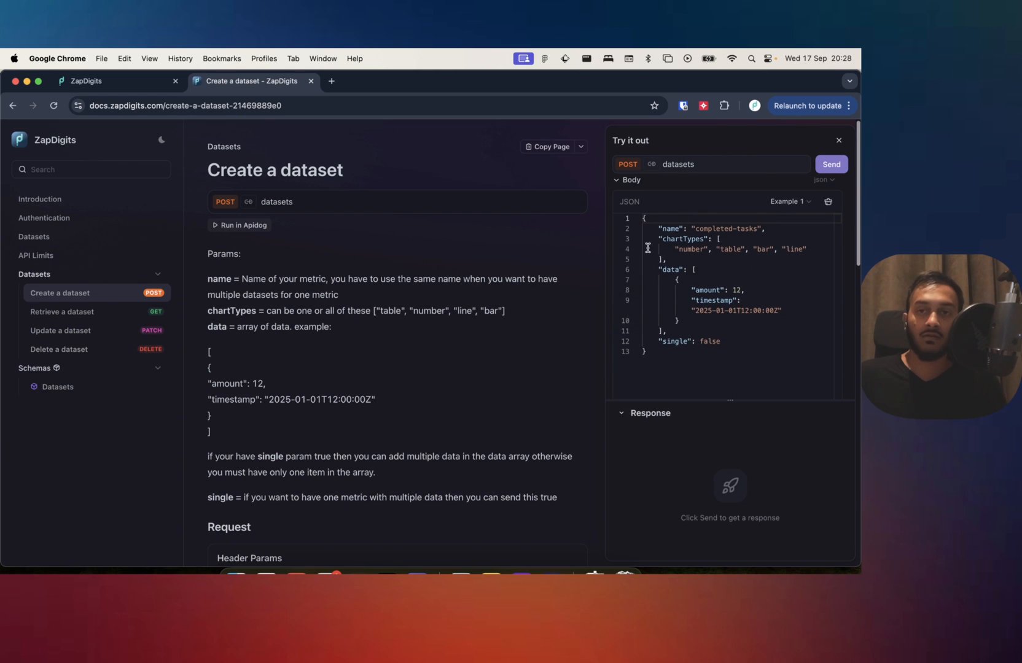
{"action": "scroll", "coordinate": [647, 241], "scroll_direction": "up", "scroll_amount": 1}
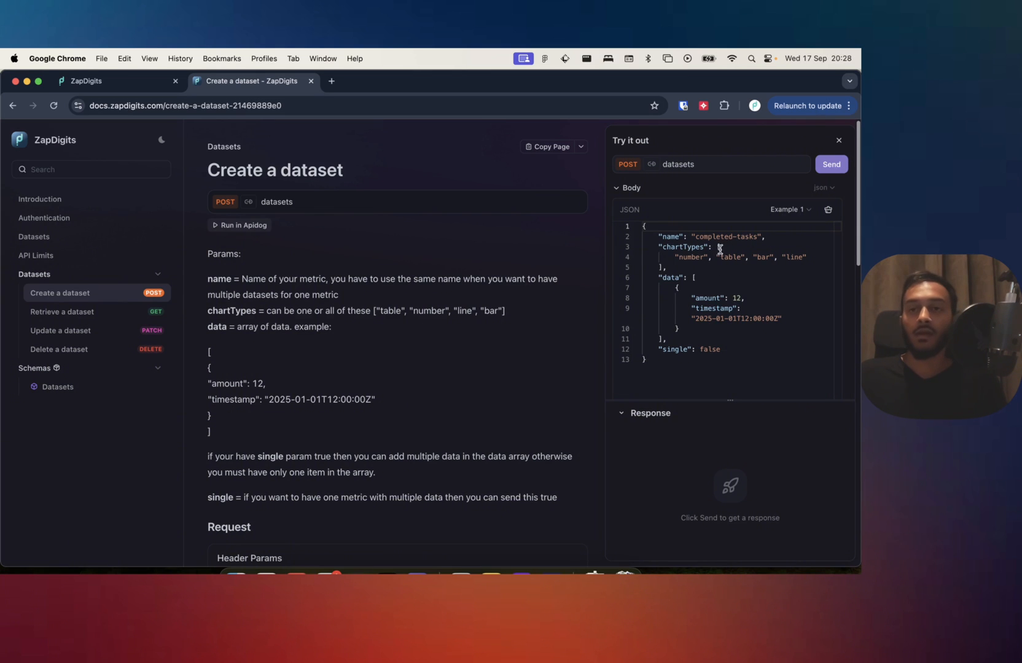
{"action": "scroll", "coordinate": [698, 254], "scroll_direction": "up", "scroll_amount": 3}
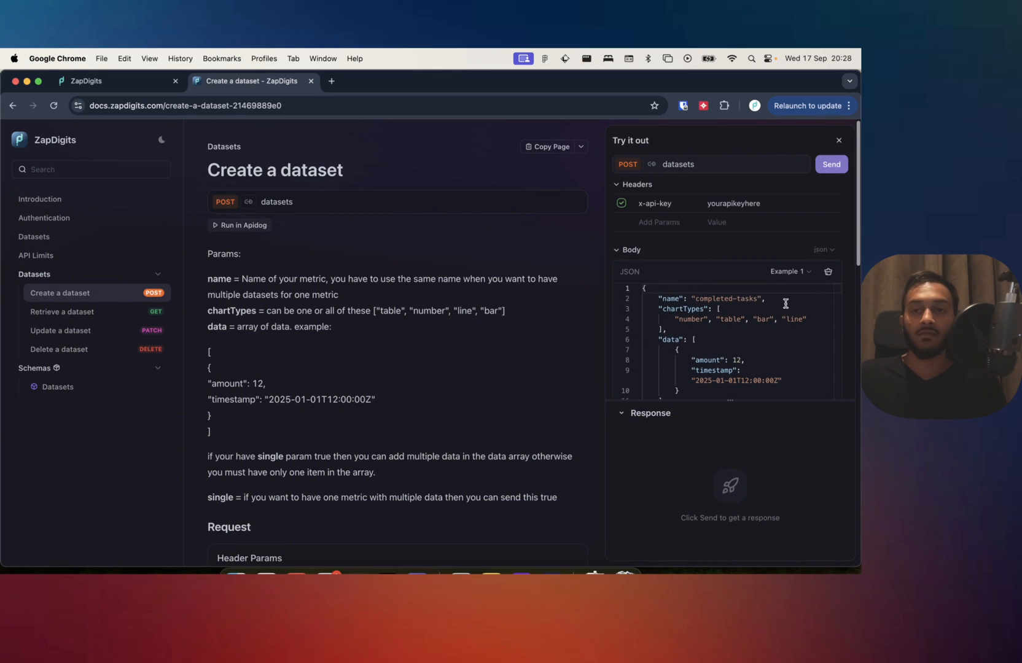
{"action": "scroll", "coordinate": [737, 302], "scroll_direction": "down", "scroll_amount": 1}
Examine the dataset name "completed-tasks" in the example request body.
{"action": "left_click_drag", "start_coordinate": [760, 290], "coordinate": [699, 290]}
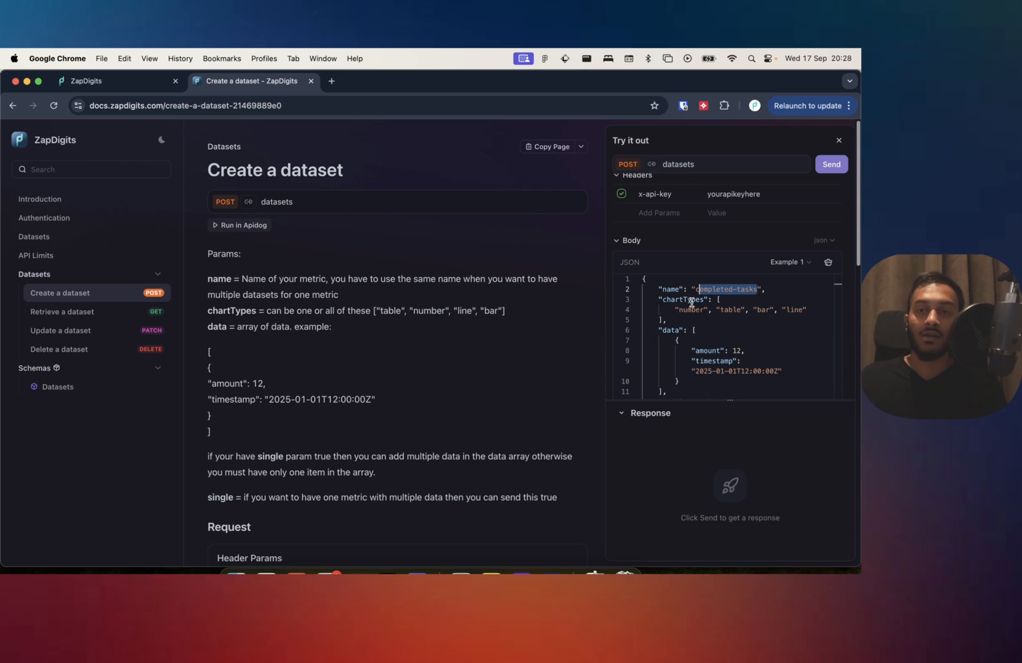
{"action": "left_click_drag", "start_coordinate": [691, 300], "coordinate": [763, 289]}
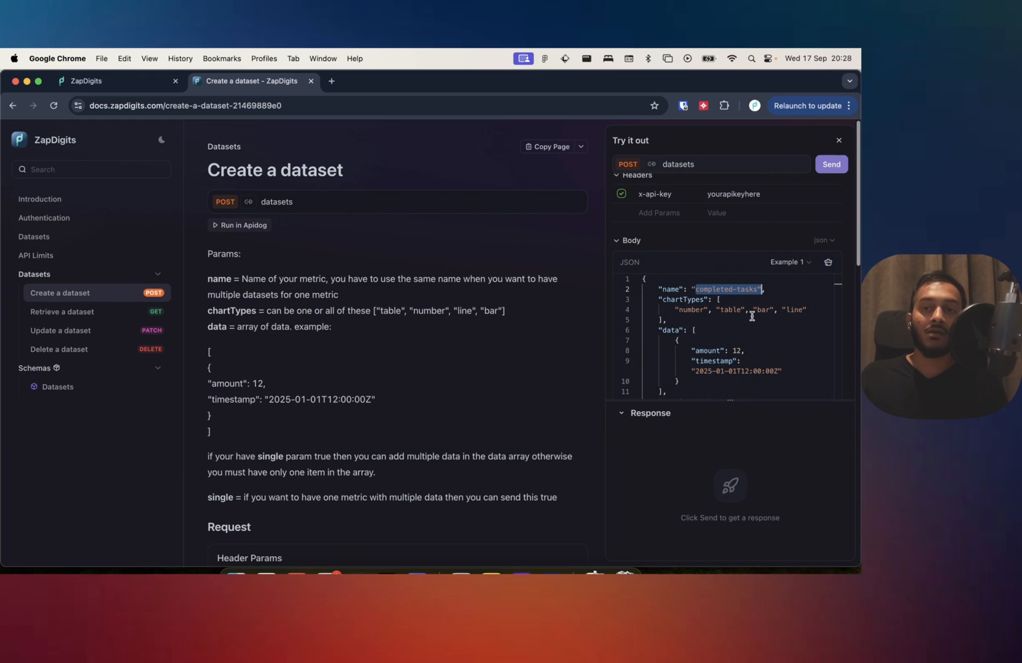
{"action": "scroll", "coordinate": [747, 346], "scroll_direction": "down", "scroll_amount": 1}
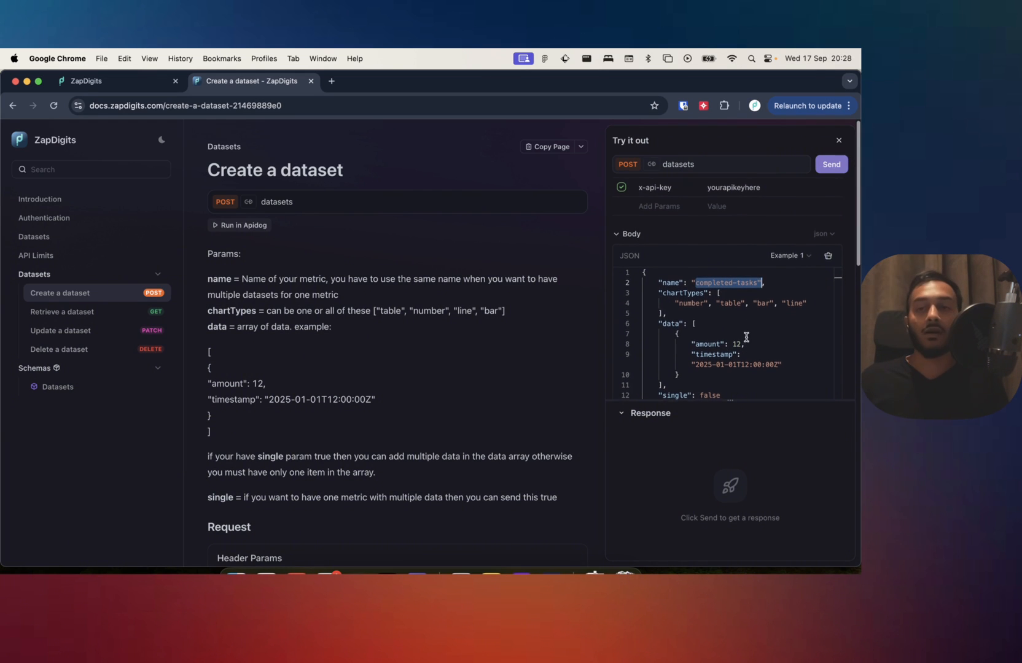
{"action": "scroll", "coordinate": [745, 340], "scroll_direction": "up", "scroll_amount": 1}
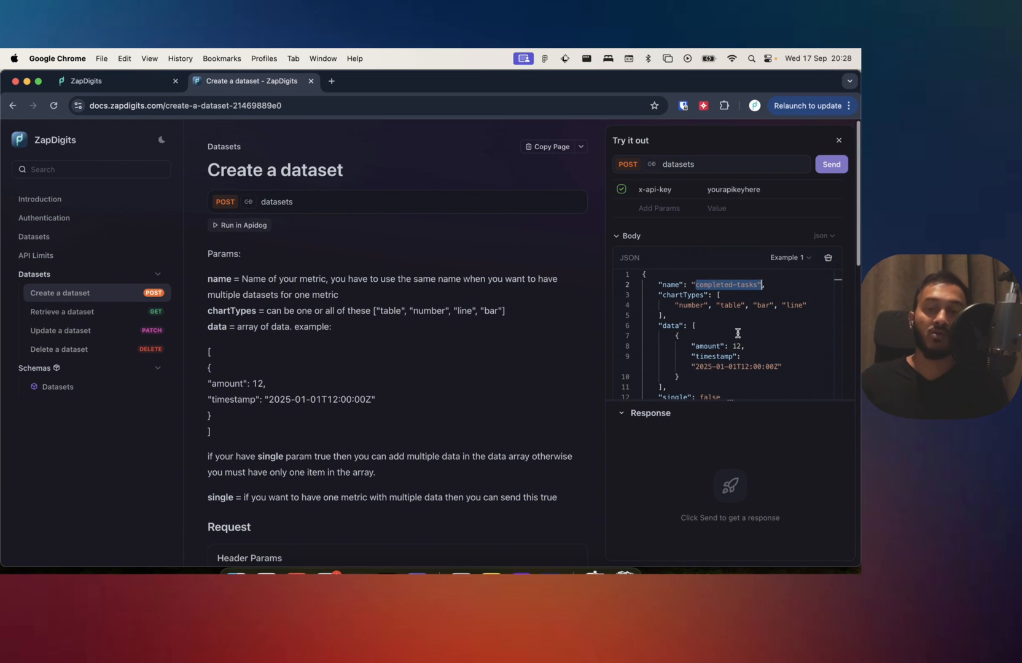
{"action": "left_click_drag", "start_coordinate": [688, 285], "coordinate": [749, 285]}
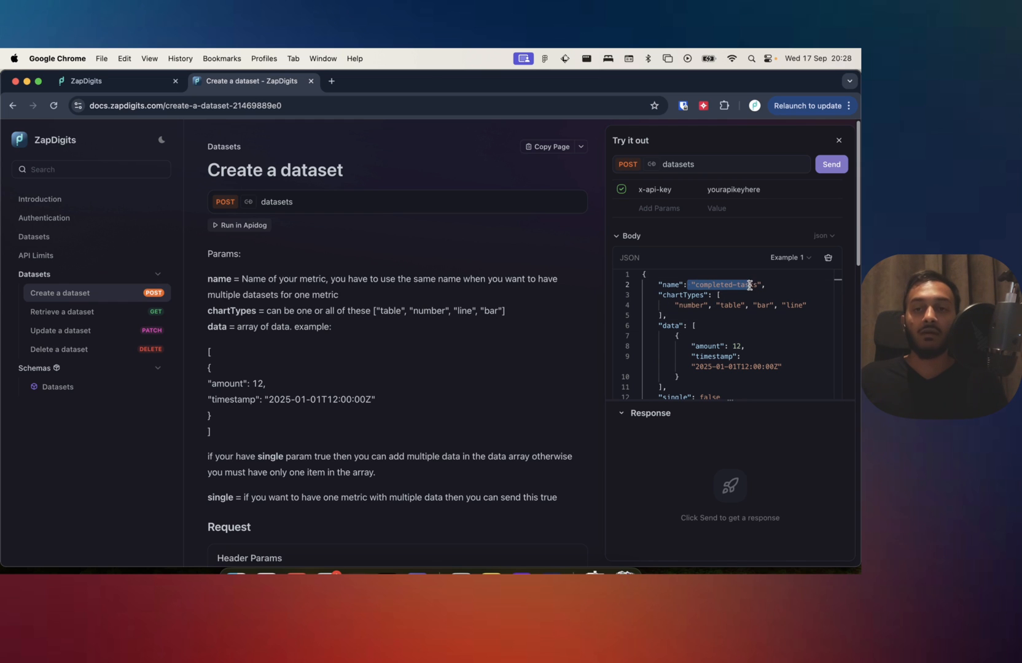
{"action": "scroll", "coordinate": [736, 349], "scroll_direction": "down", "scroll_amount": 2}
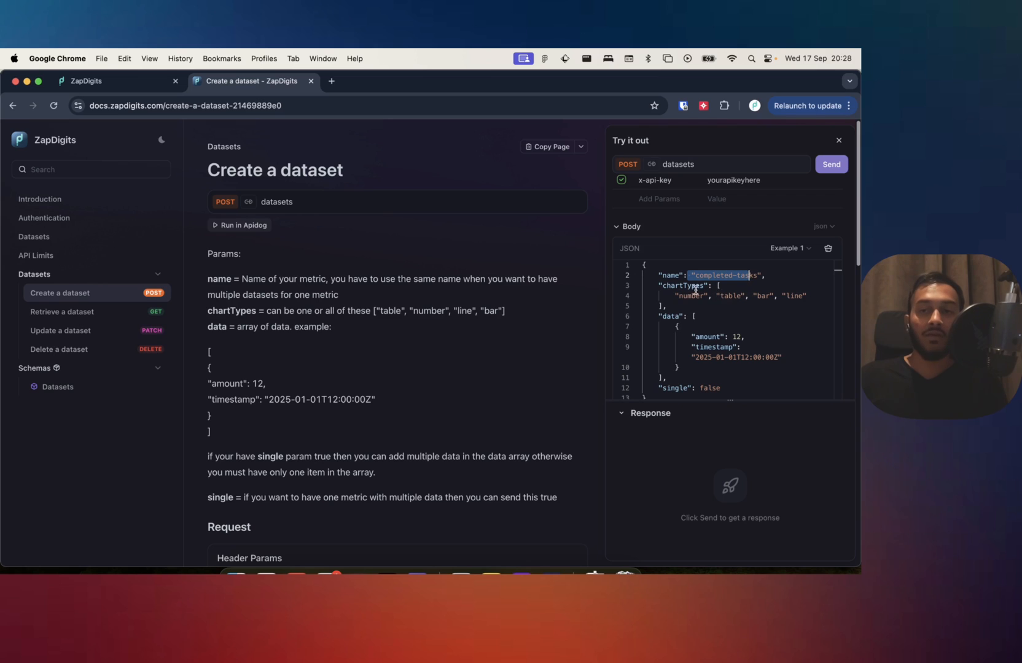
{"action": "double_click", "coordinate": [711, 277]}
{"action": "double_click", "coordinate": [755, 276]}
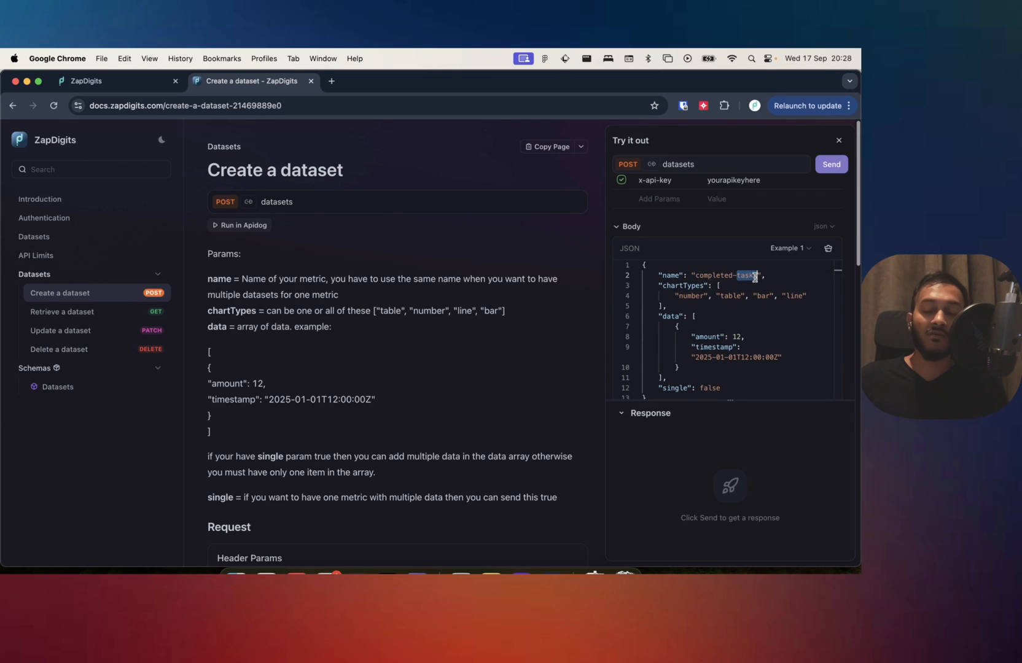
{"action": "scroll", "coordinate": [689, 337], "scroll_direction": "down", "scroll_amount": 3}
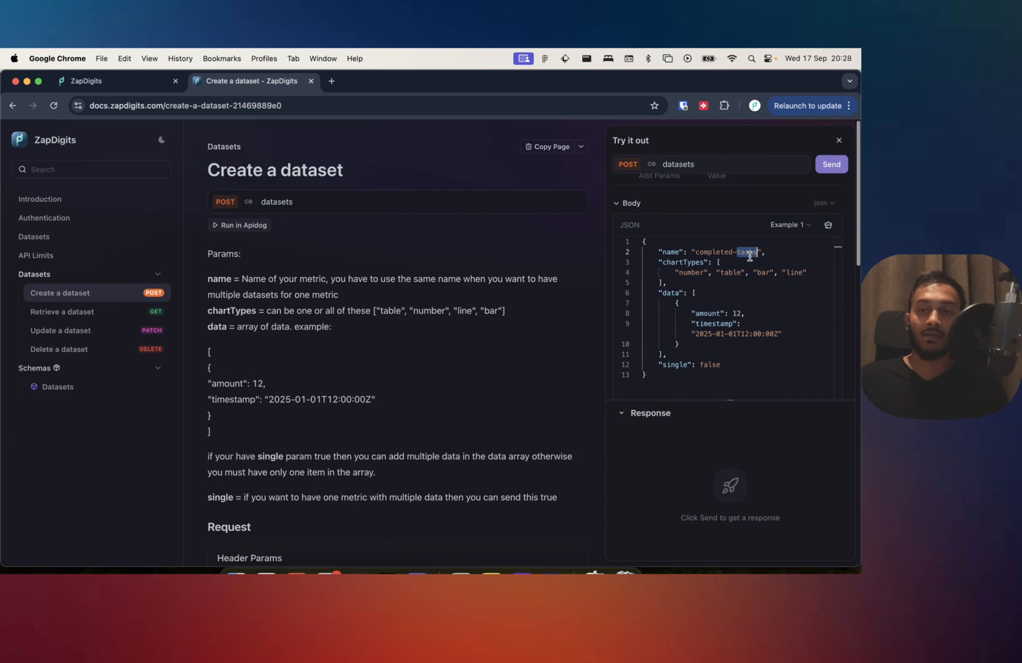
Examine the data entry, its timestamp and the single parameter in relation to the dataset name in the example body.
{"action": "left_click_drag", "start_coordinate": [672, 304], "coordinate": [689, 342]}
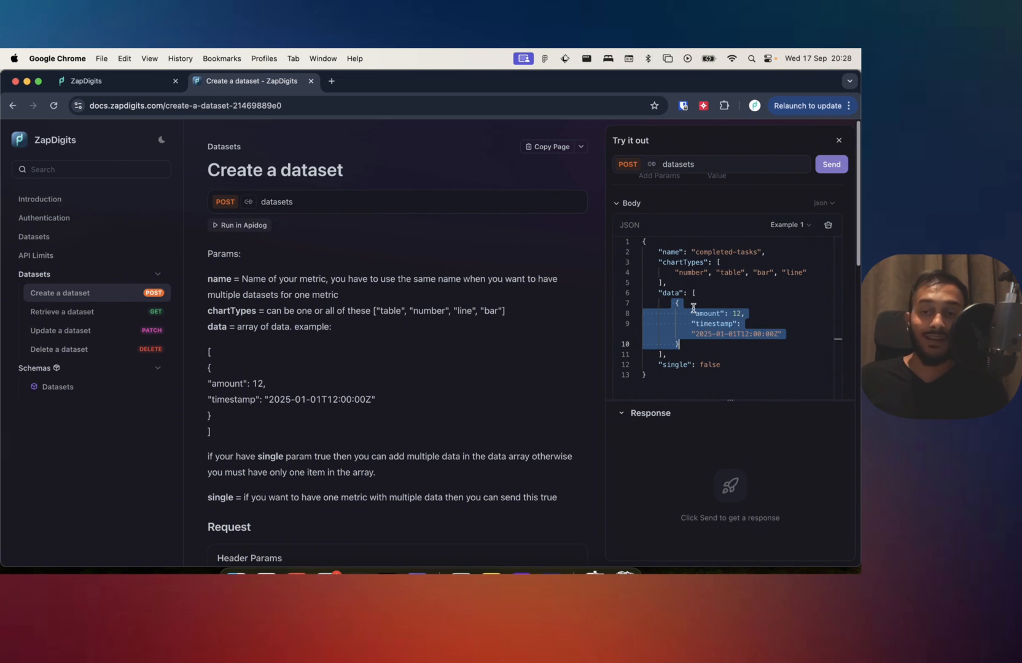
{"action": "double_click", "coordinate": [675, 363]}
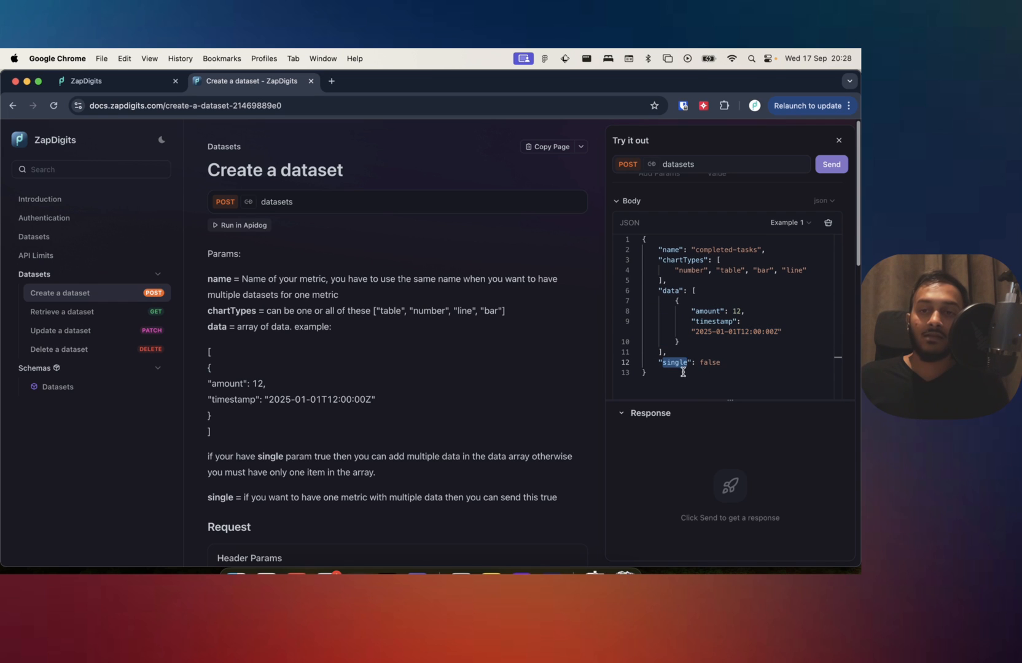
{"action": "double_click", "coordinate": [713, 364]}
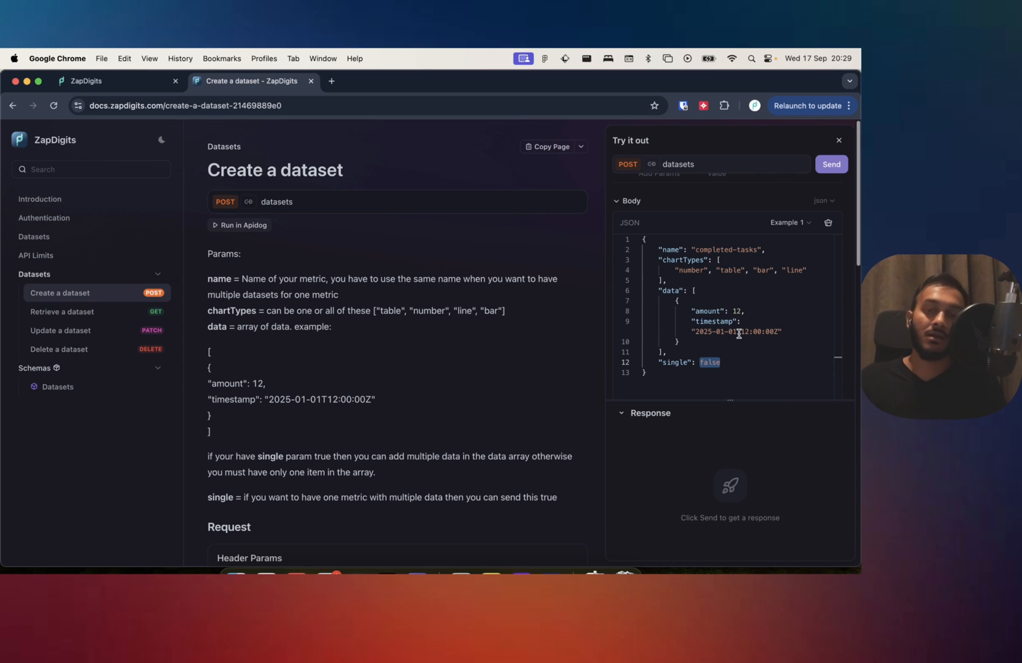
{"action": "double_click", "coordinate": [739, 333]}
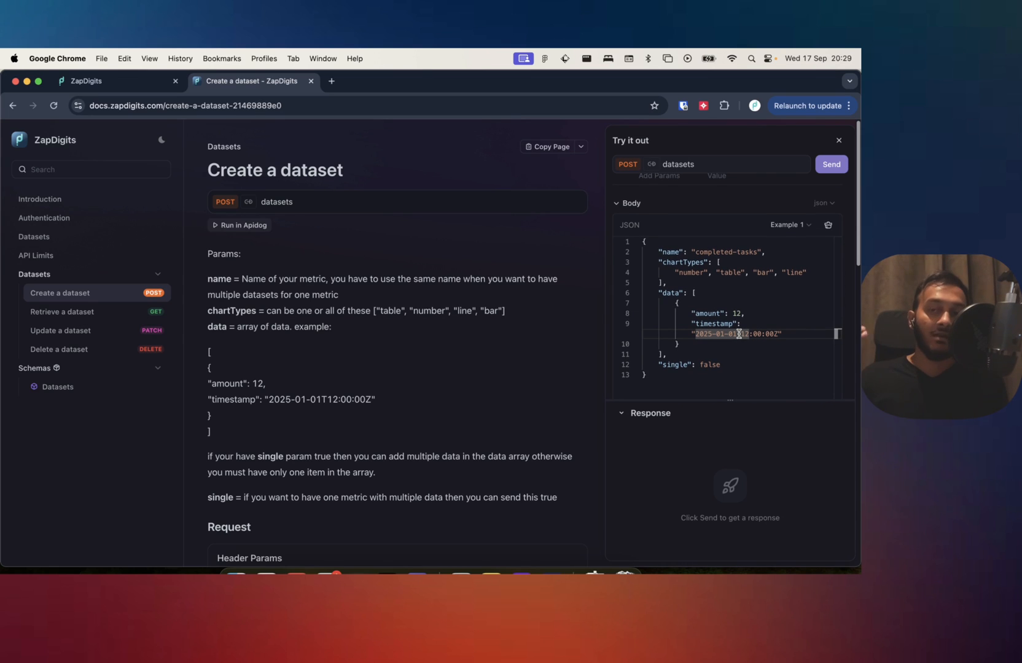
{"action": "double_click", "coordinate": [751, 252]}
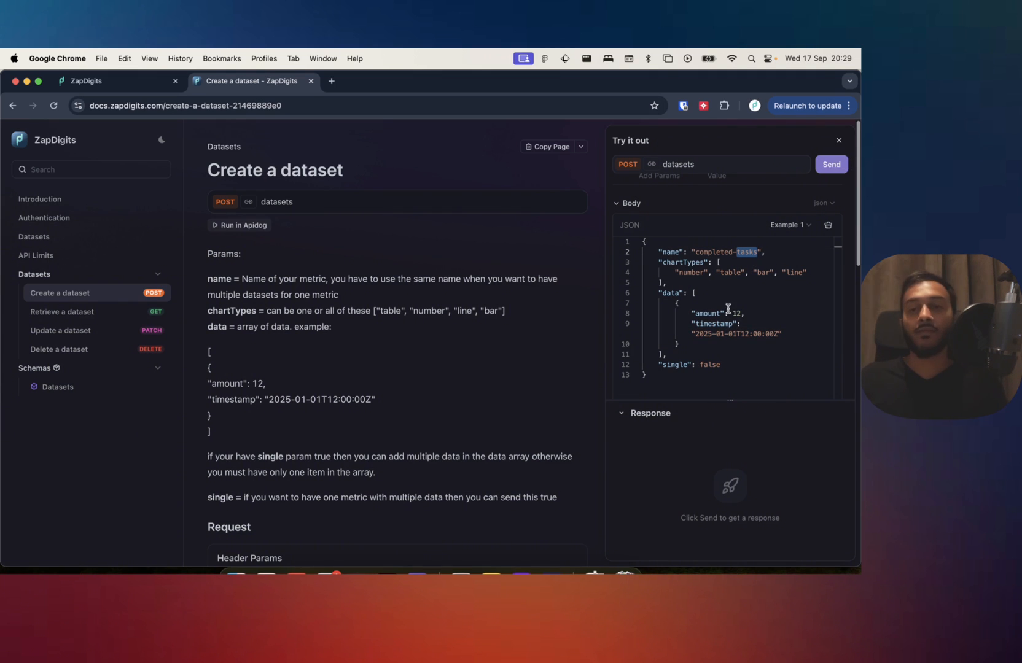
View the Update a dataset endpoint and return to the Create a dataset endpoint.
{"action": "left_click", "coordinate": [93, 333]}
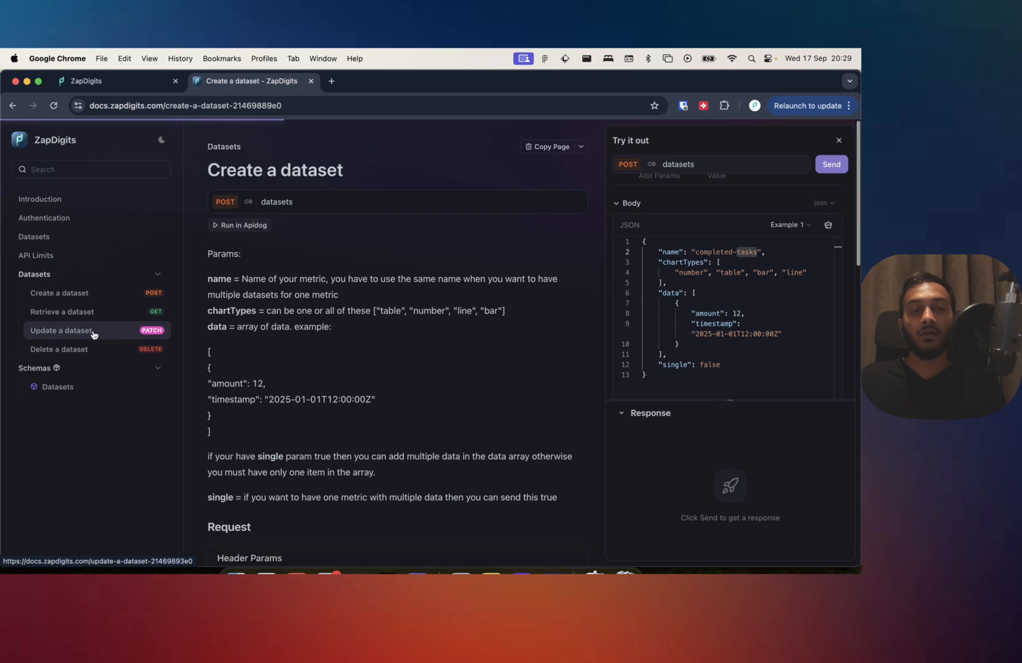
{"action": "left_click", "coordinate": [84, 296]}
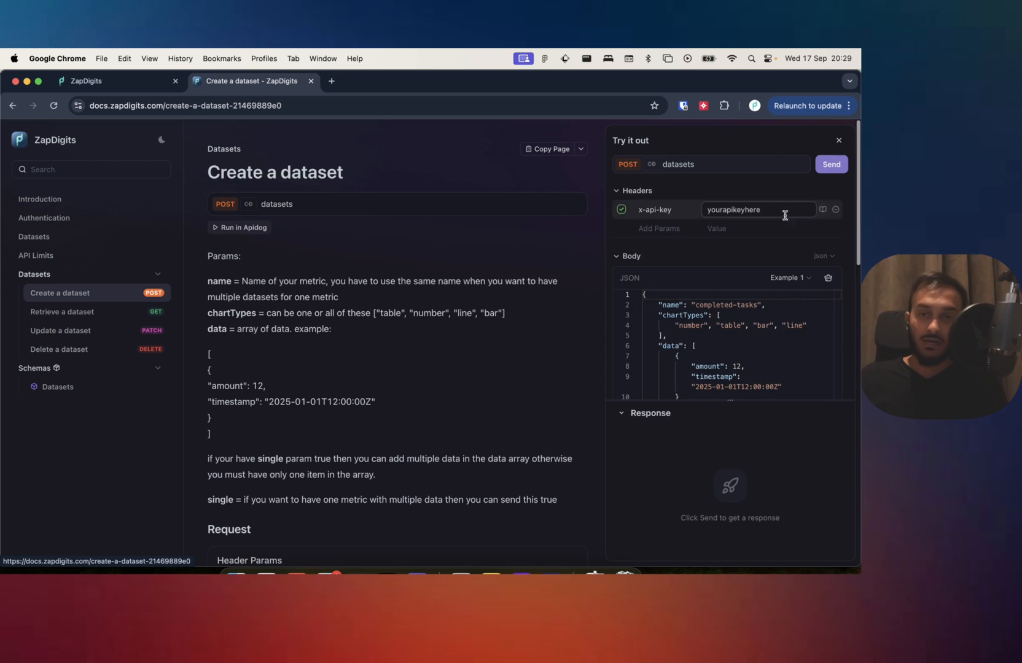
Examine the single parameter in the example body and the x-api-key header of the request.
{"action": "scroll", "coordinate": [724, 362], "scroll_direction": "down", "scroll_amount": 3}
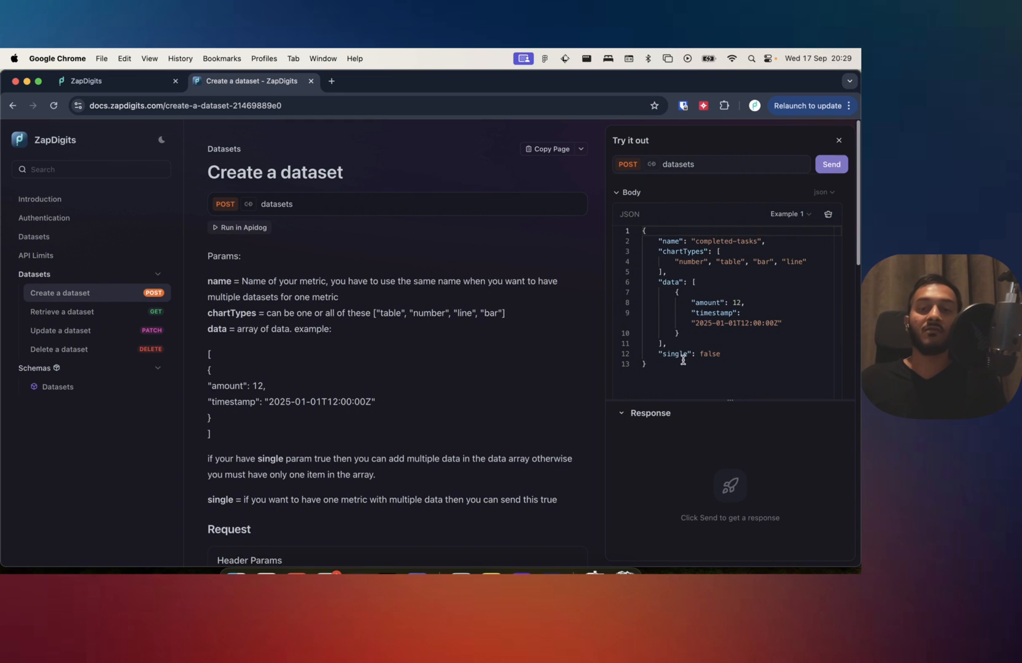
{"action": "double_click", "coordinate": [710, 354]}
{"action": "scroll", "coordinate": [726, 311], "scroll_direction": "up", "scroll_amount": 2}
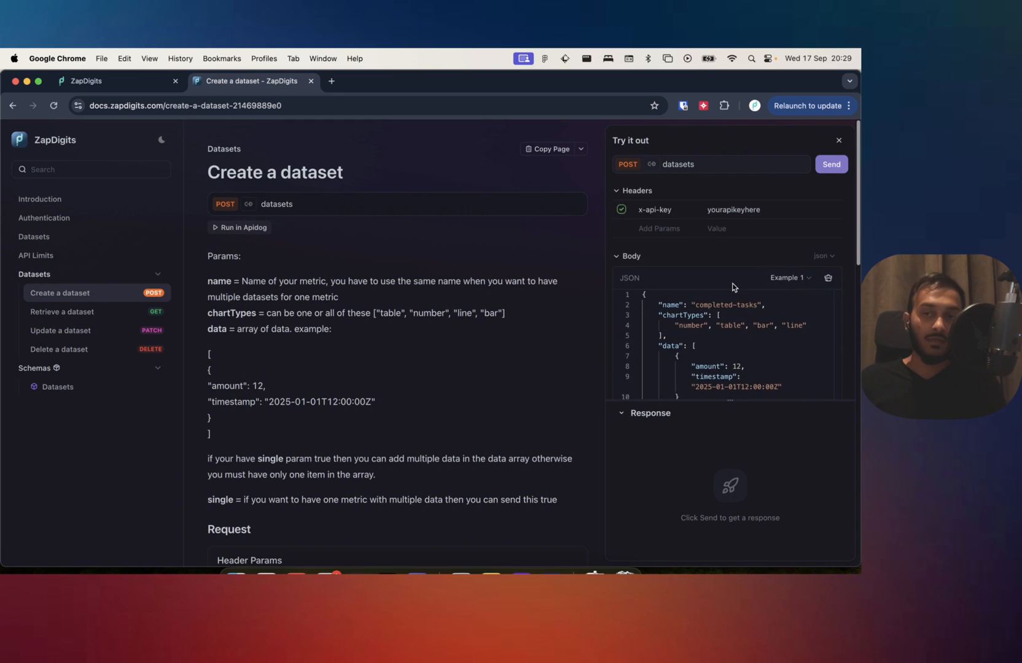
{"action": "scroll", "coordinate": [719, 319], "scroll_direction": "down", "scroll_amount": 2}
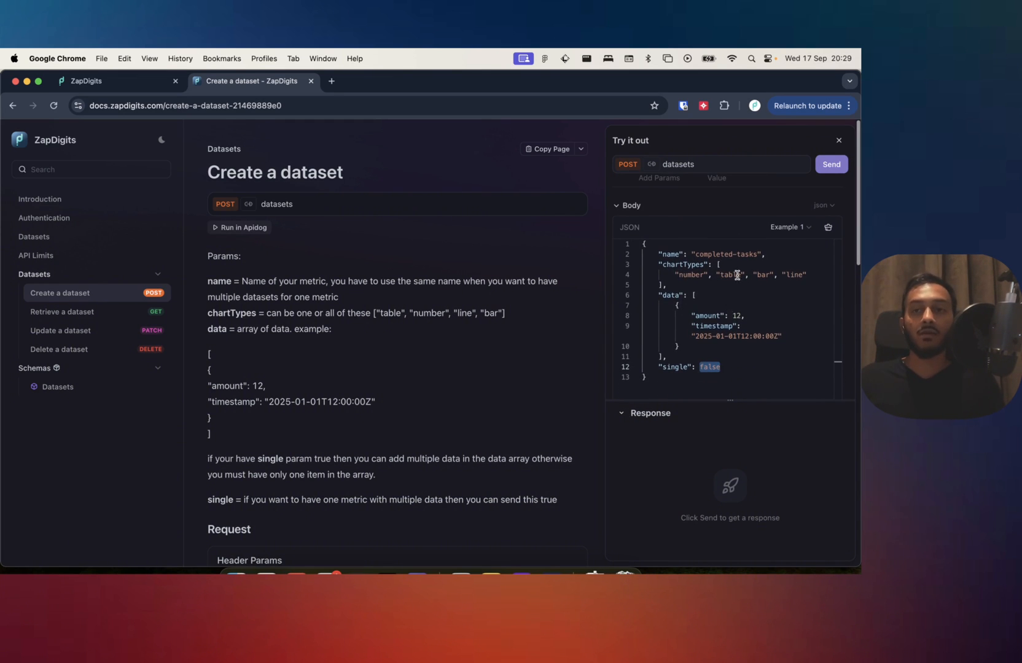
{"action": "scroll", "coordinate": [706, 277], "scroll_direction": "up", "scroll_amount": 2}
{"action": "scroll", "coordinate": [713, 283], "scroll_direction": "up", "scroll_amount": 1}
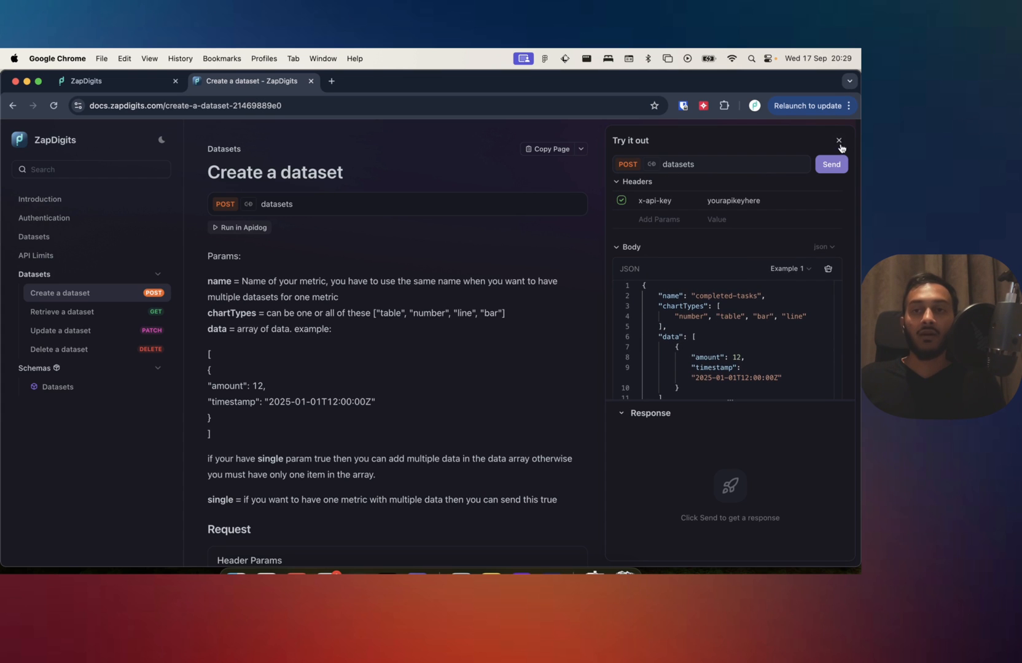
{"action": "scroll", "coordinate": [767, 252], "scroll_direction": "up", "scroll_amount": 1}
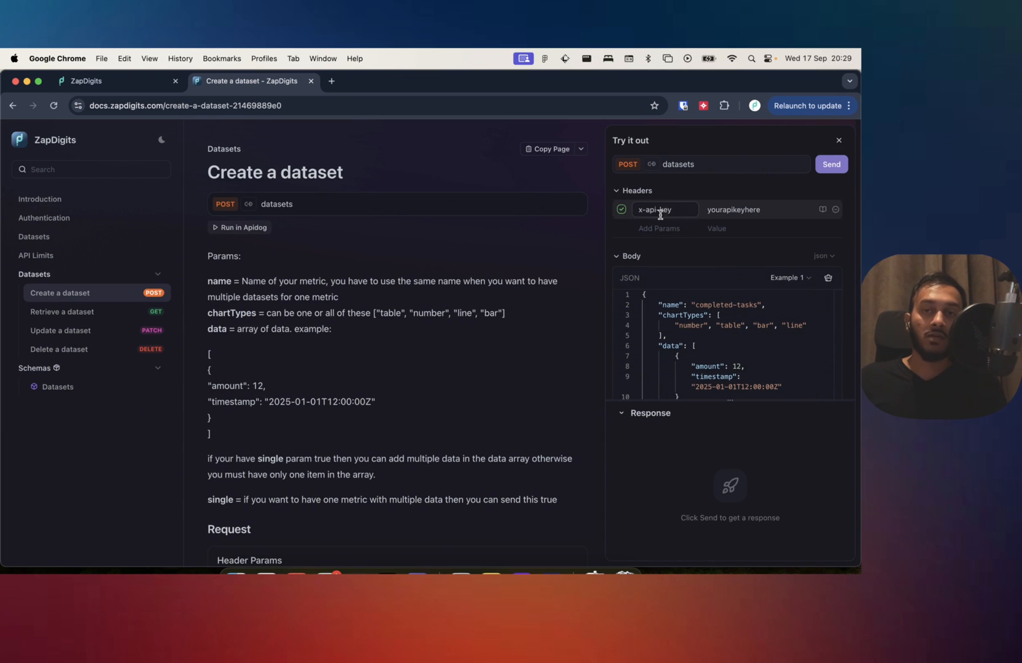
Generate an API key for the project on the ZapDigits Datasets page and copy it.
{"action": "left_click", "coordinate": [89, 84]}
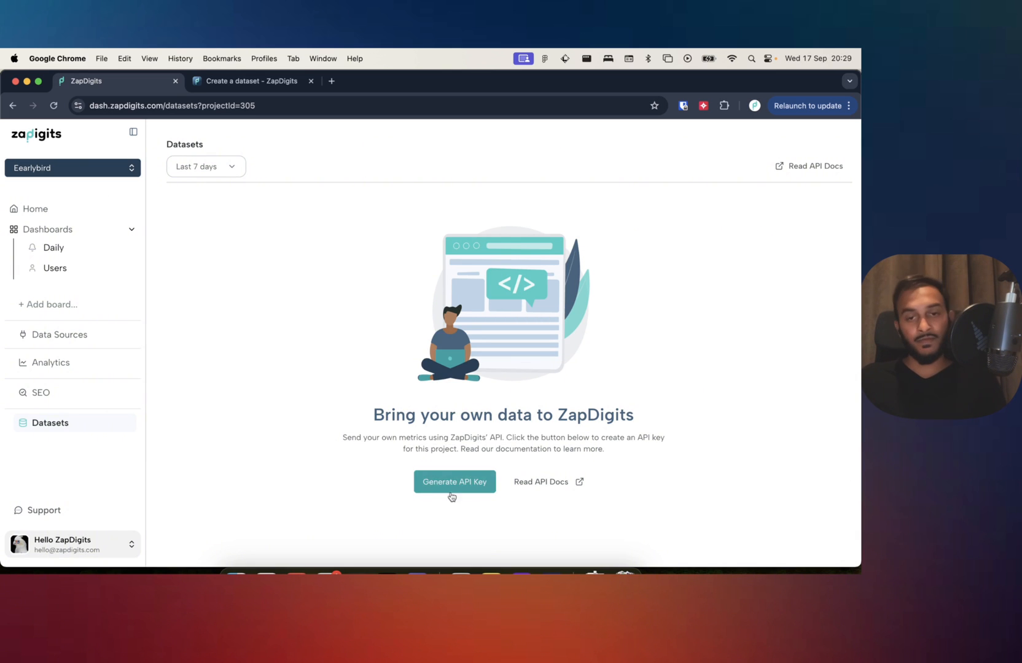
{"action": "left_click", "coordinate": [483, 491]}
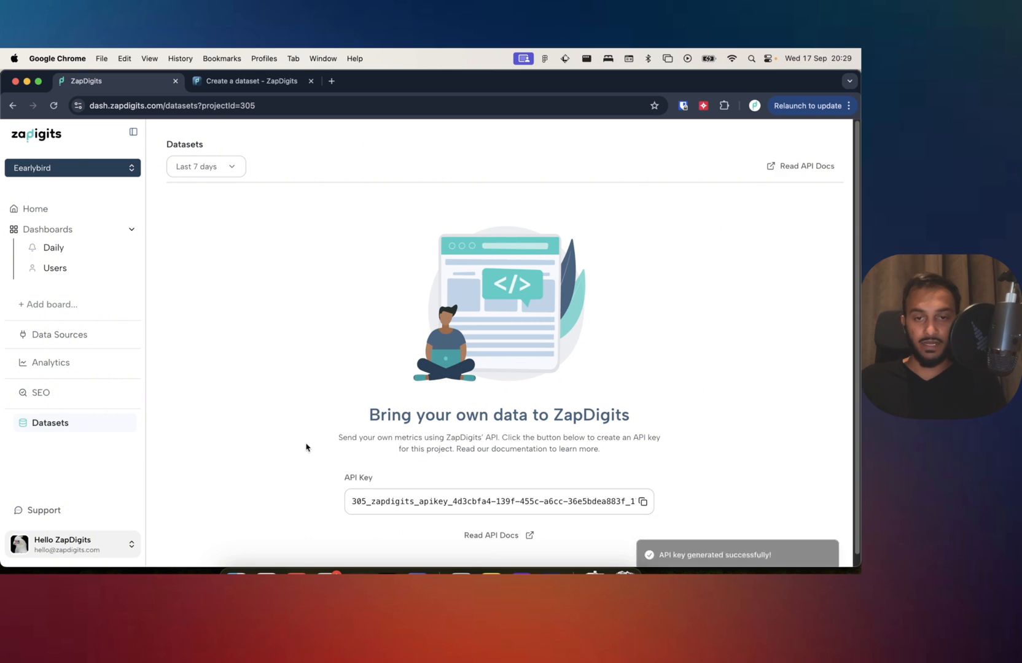
{"action": "scroll", "coordinate": [309, 448], "scroll_direction": "down", "scroll_amount": 1}
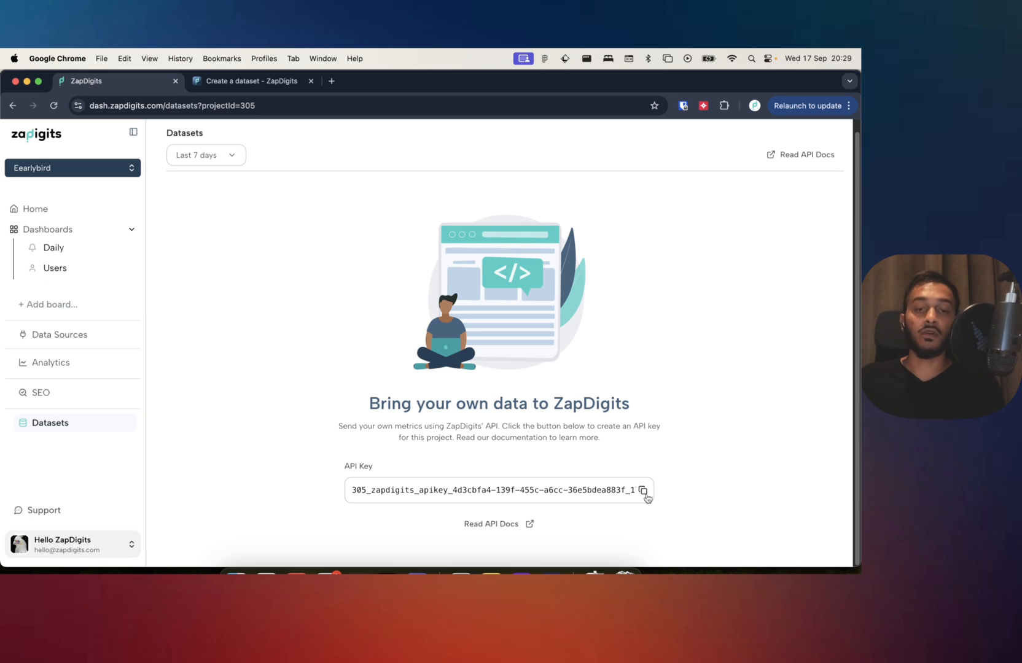
{"action": "left_click", "coordinate": [644, 493]}
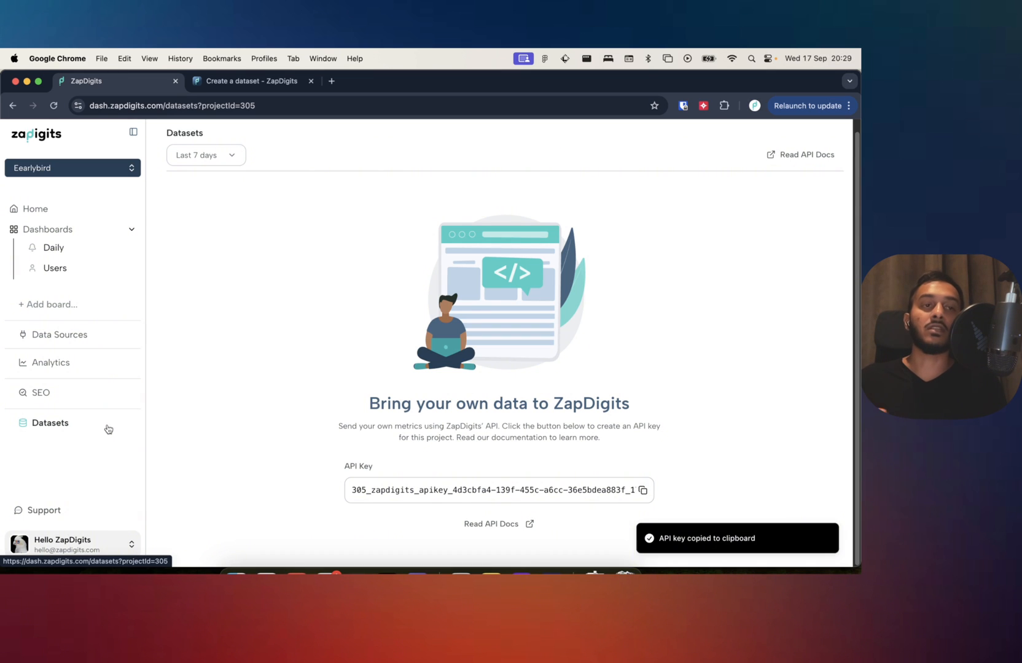
{"action": "left_click", "coordinate": [641, 493]}
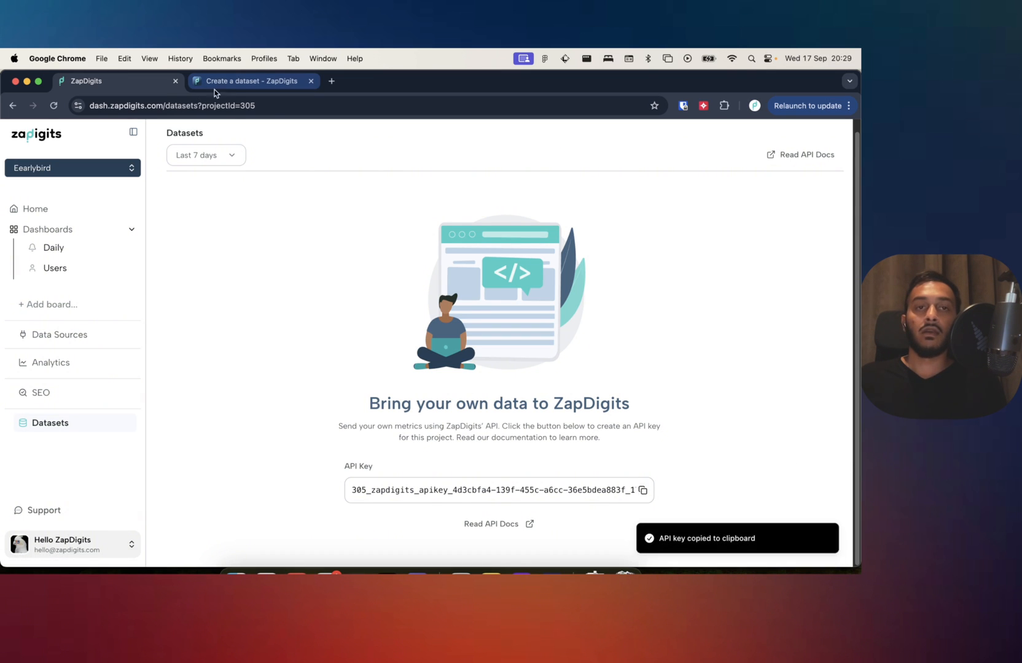
Return to the Create a dataset documentation and replace the x-api-key header's placeholder with the copied API key.
{"action": "left_click", "coordinate": [222, 81]}
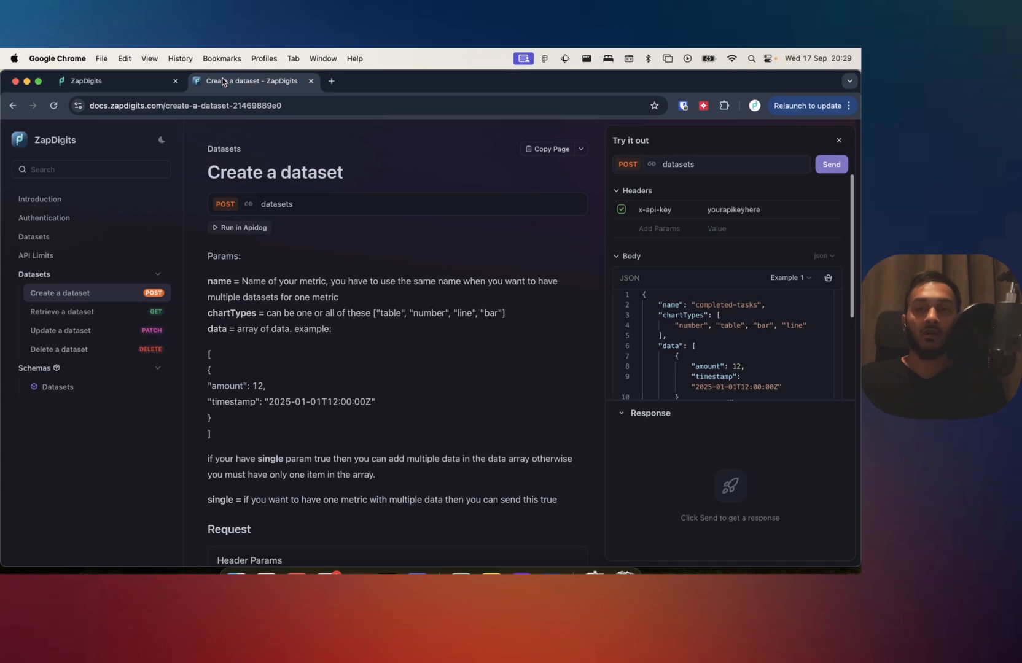
{"action": "double_click", "coordinate": [754, 211]}
{"action": "key", "text": "super+v"}
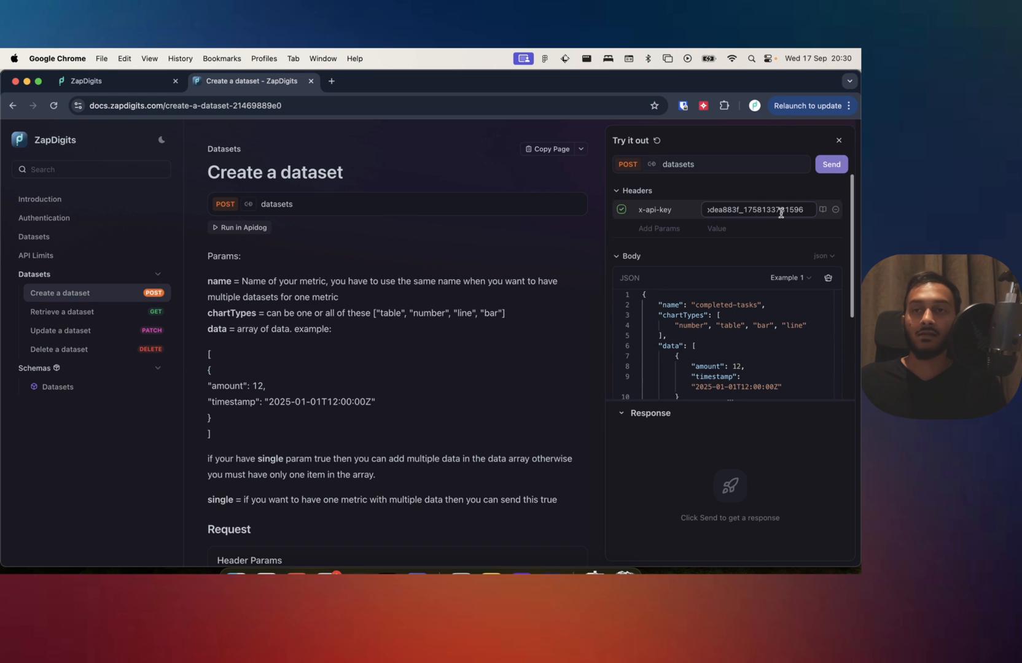
Send the completed-tasks request with the example amount 12 and timestamp 2025-01-01T12:00:00Z, and review the response.
{"action": "left_click", "coordinate": [728, 337]}
{"action": "scroll", "coordinate": [734, 335], "scroll_direction": "down", "scroll_amount": 2}
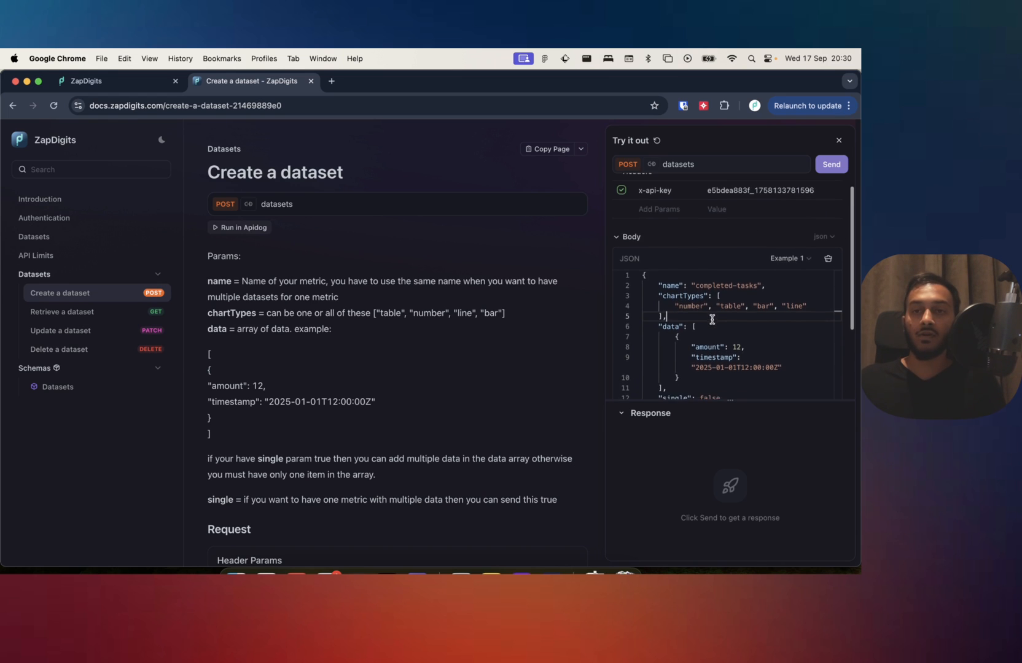
{"action": "double_click", "coordinate": [736, 331]}
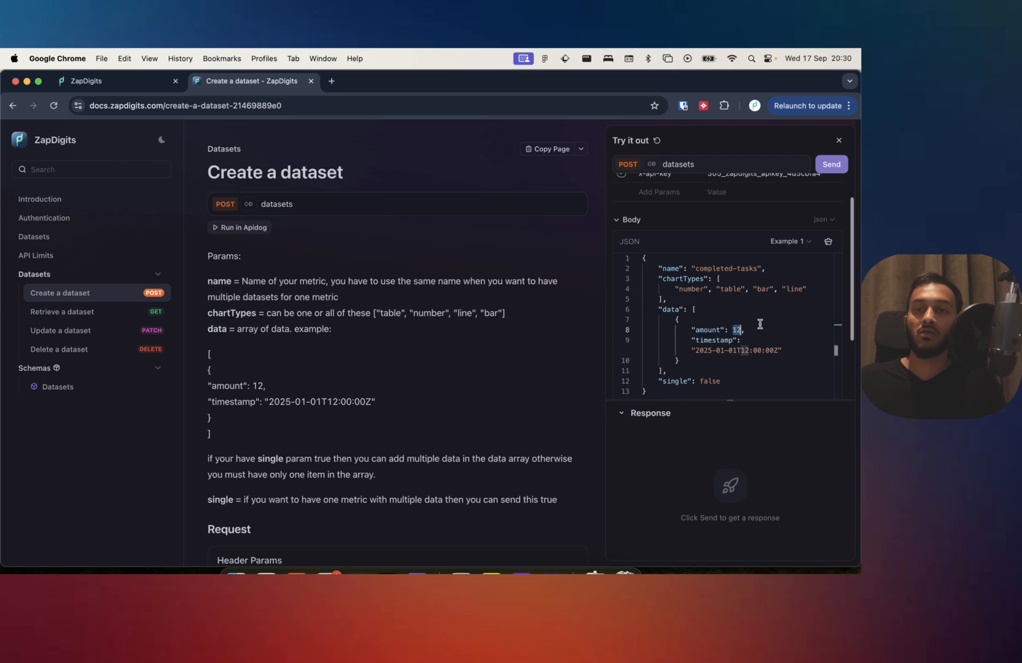
{"action": "left_click", "coordinate": [833, 168]}
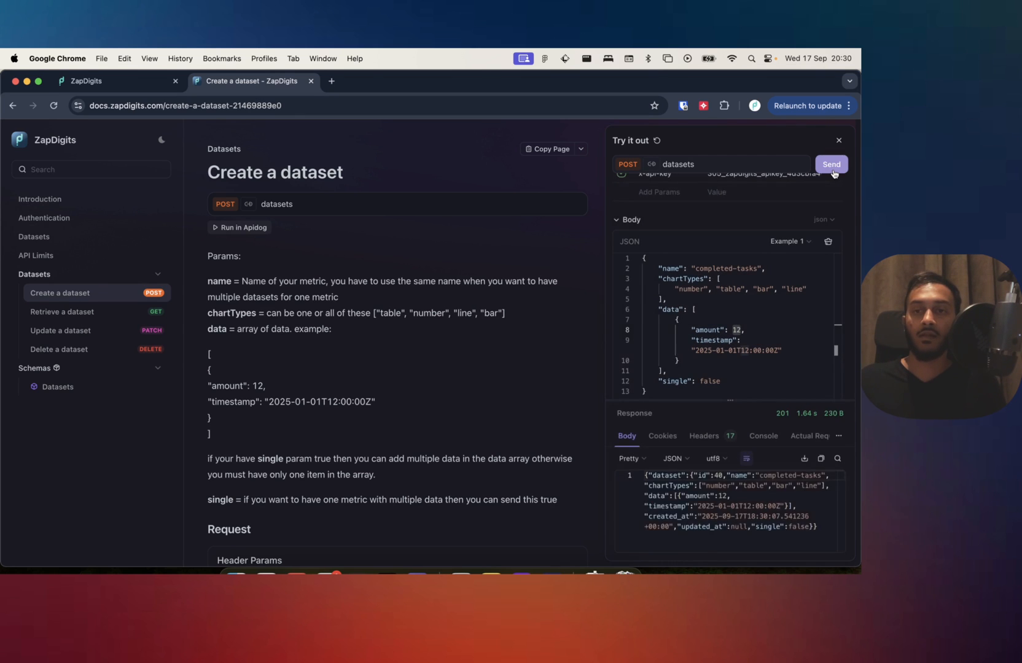
{"action": "scroll", "coordinate": [721, 516], "scroll_direction": "down", "scroll_amount": 5}
{"action": "scroll", "coordinate": [721, 518], "scroll_direction": "up", "scroll_amount": 10}
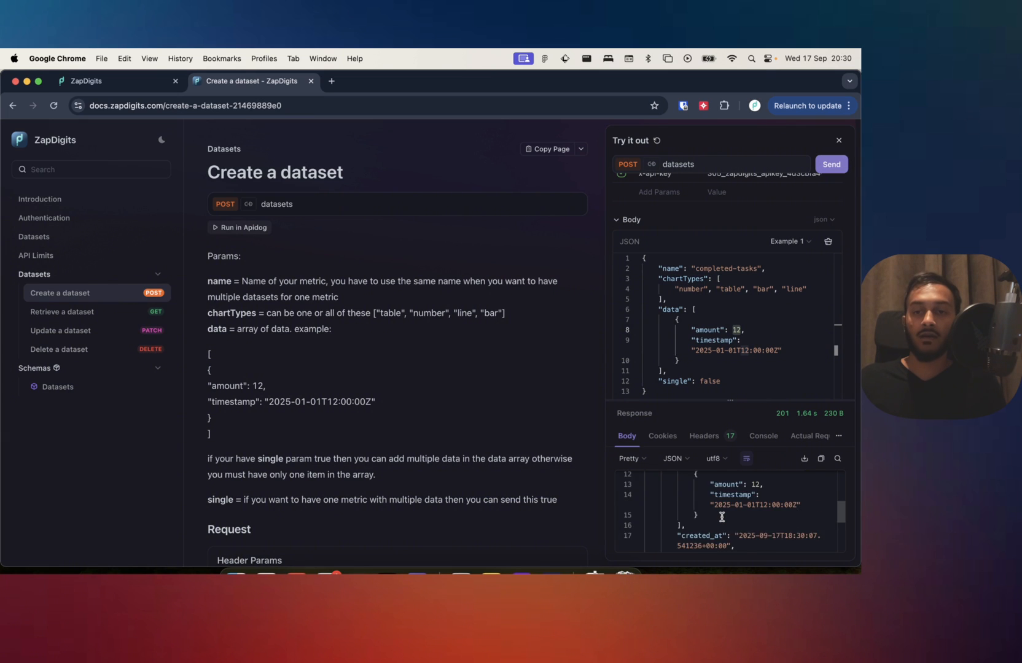
Set the amount to 2 and the timestamp to 2025-02-01T12:00:00Z in the request body, and send the request.
{"action": "left_click", "coordinate": [740, 329]}
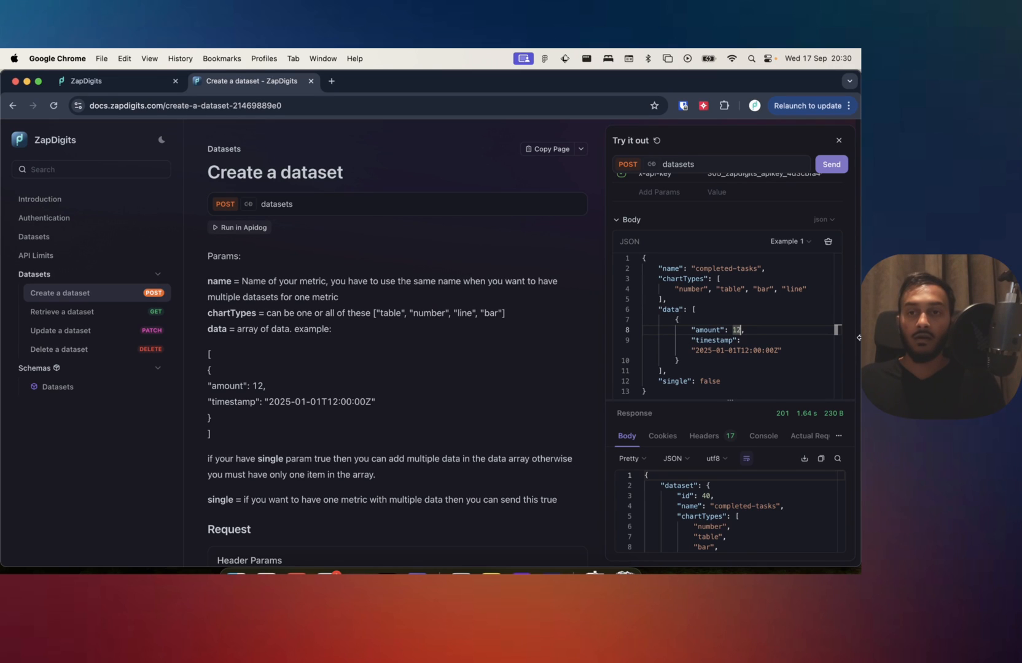
{"action": "key", "text": "BackSpace"}
{"action": "double_click", "coordinate": [732, 350]}
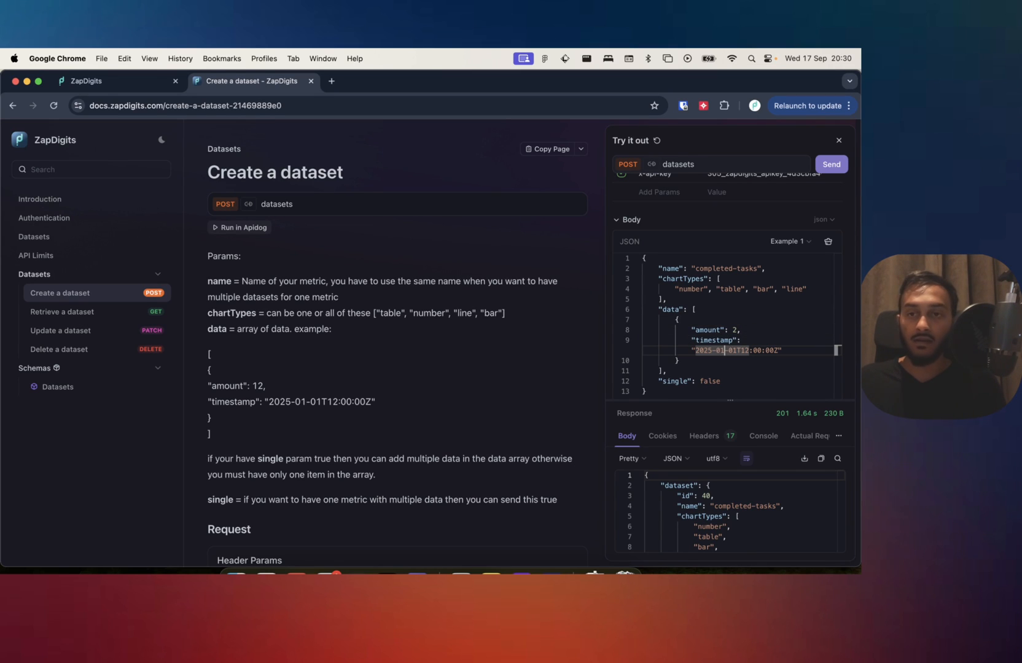
{"action": "left_click", "coordinate": [724, 350]}
{"action": "key", "text": "BackSpace"}
{"action": "type", "text": "2"}
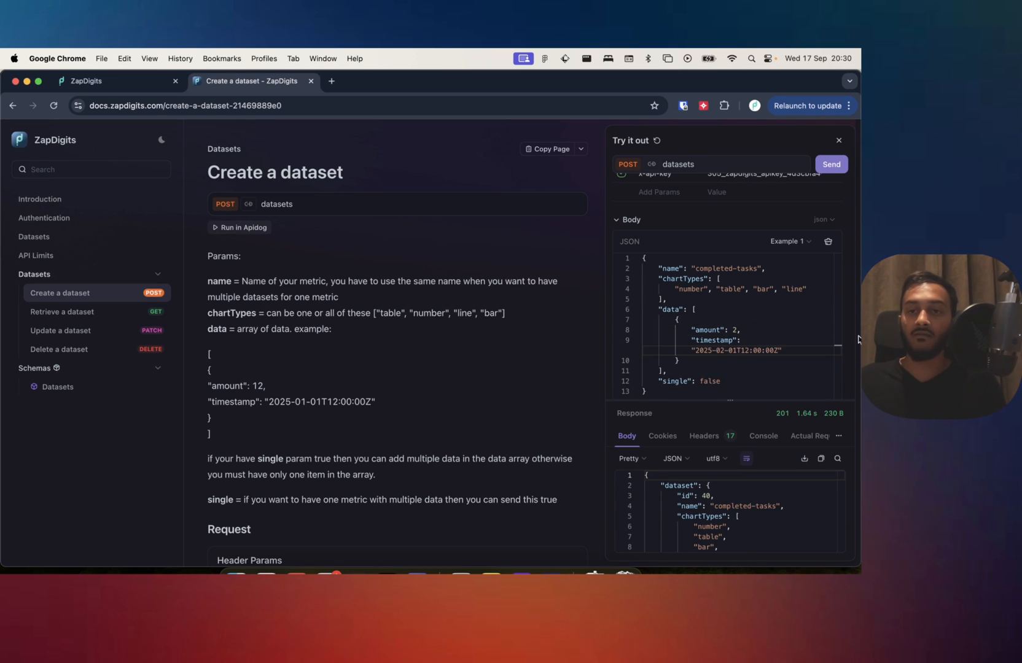
{"action": "left_click", "coordinate": [831, 164]}
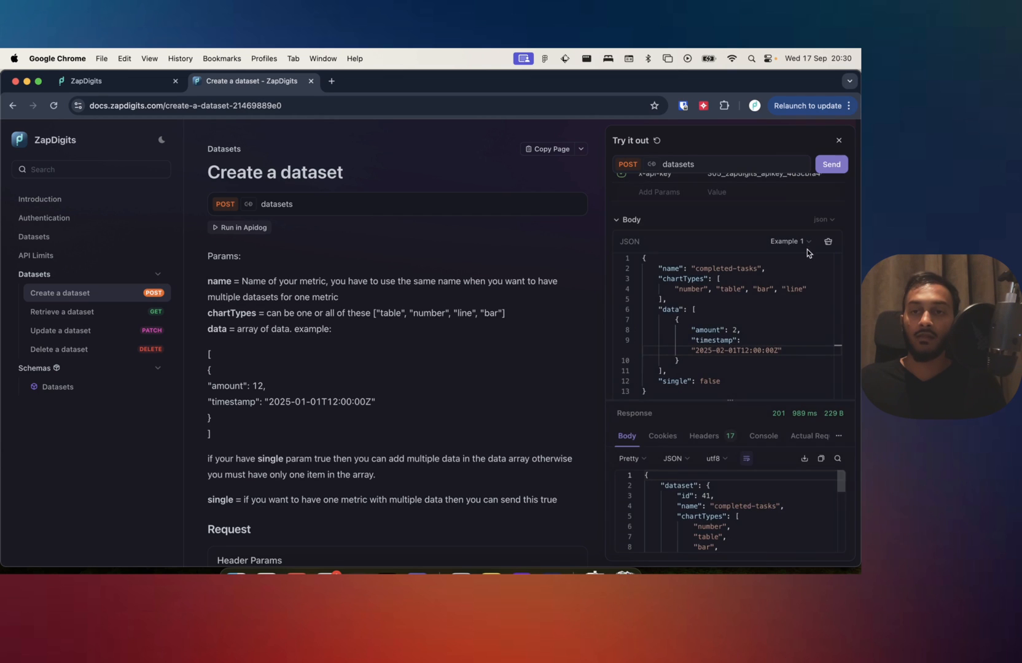
Send another completed-tasks entry with amount 4 and timestamp 2025-03-01T12:00:00Z.
{"action": "left_click", "coordinate": [753, 329]}
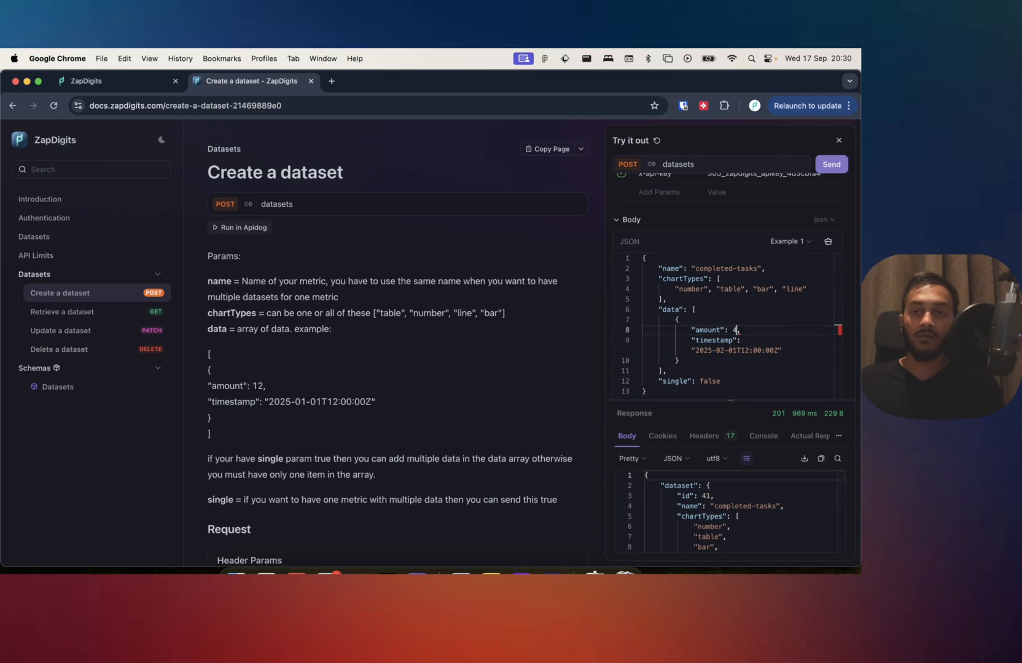
{"action": "left_click", "coordinate": [724, 352]}
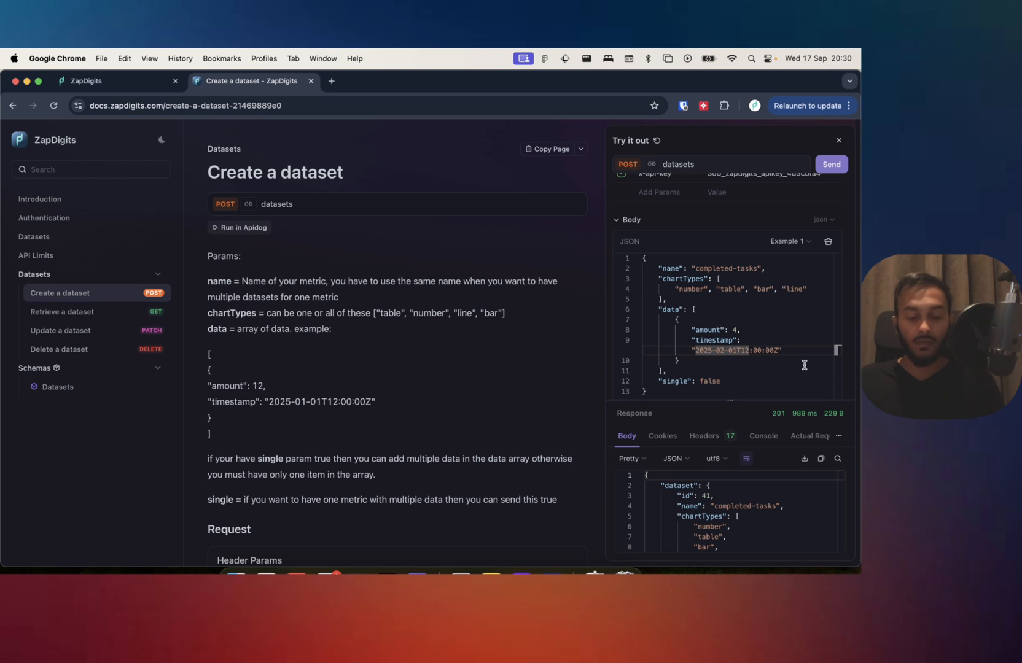
{"action": "key", "text": "BackSpace"}
{"action": "type", "text": "3"}
{"action": "left_click", "coordinate": [831, 164]}
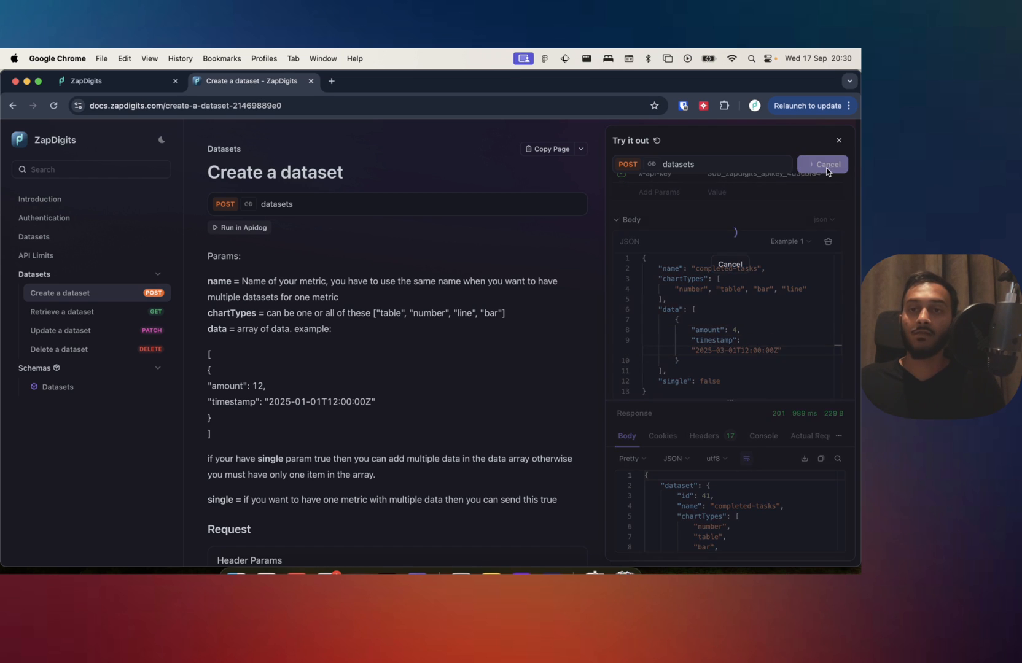
Change the body's amount to 55 and its timestamp to 2025-04-01T12:00:00Z, and submit the dataset request.
{"action": "left_click", "coordinate": [743, 329]}
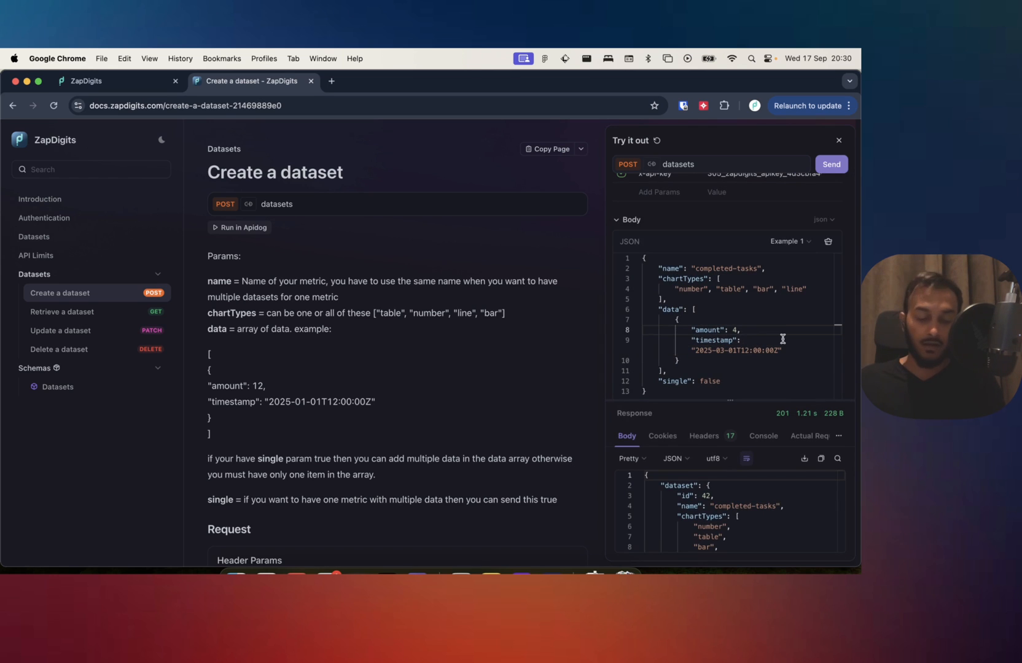
{"action": "type", "text": "55"}
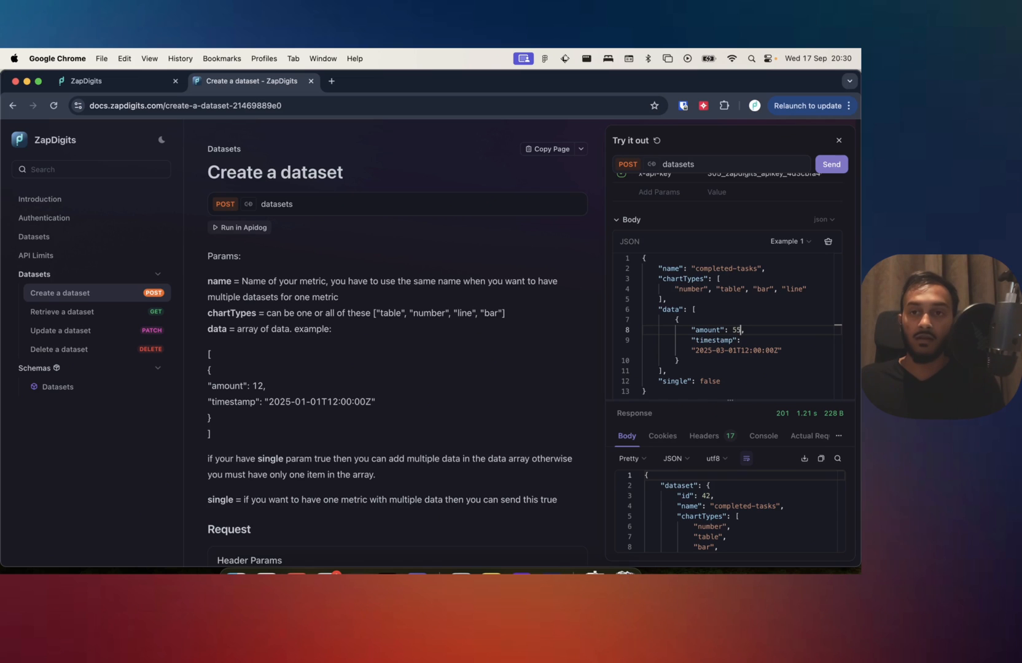
{"action": "left_click", "coordinate": [726, 354]}
{"action": "key", "text": "BackSpace"}
{"action": "type", "text": "4"}
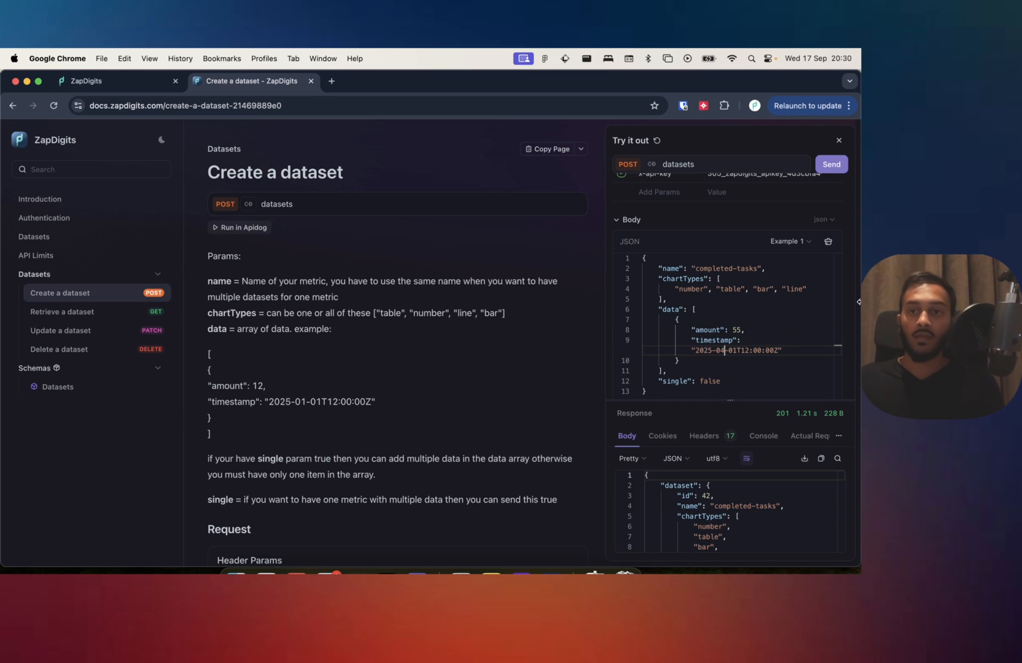
{"action": "left_click", "coordinate": [832, 165]}
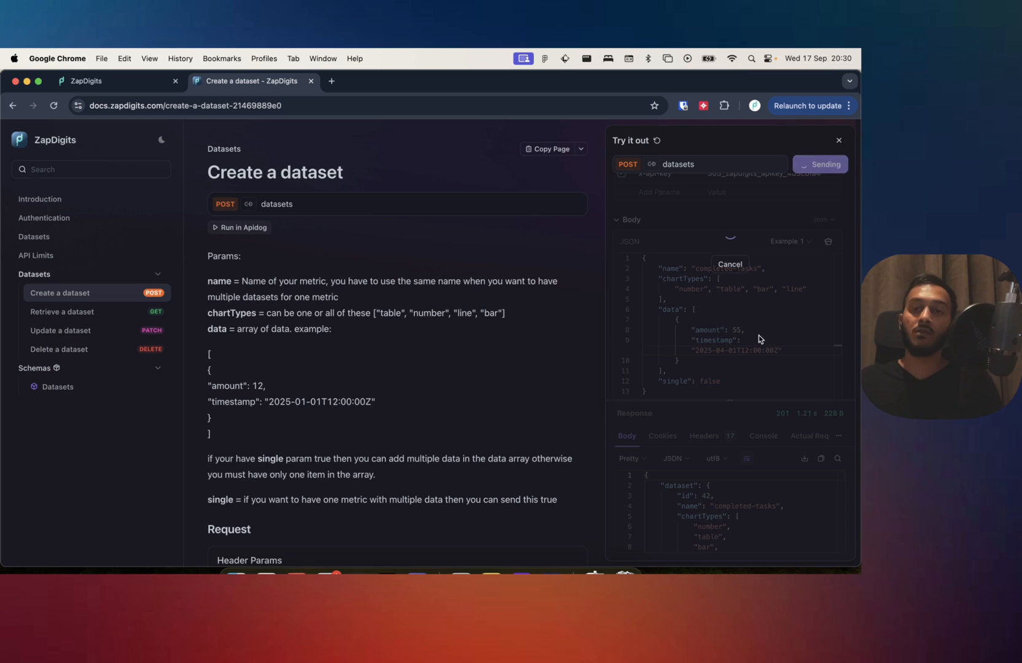
Set the amount to 58 and the timestamp to 2025-06-01T12:00:00Z, and send the completed-tasks request.
{"action": "double_click", "coordinate": [736, 329]}
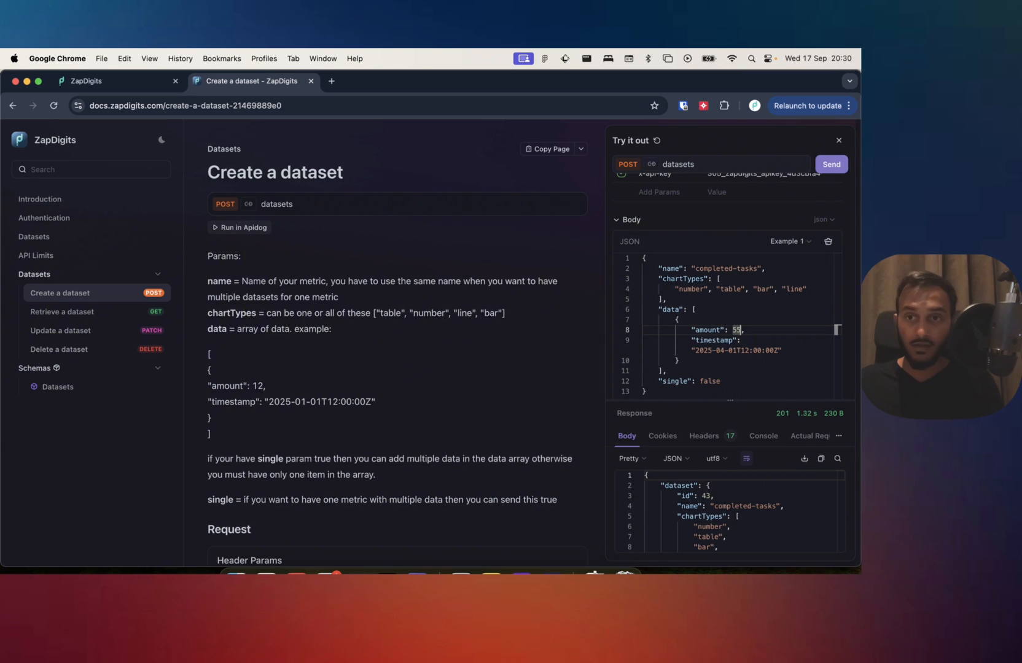
{"action": "type", "text": "5"}
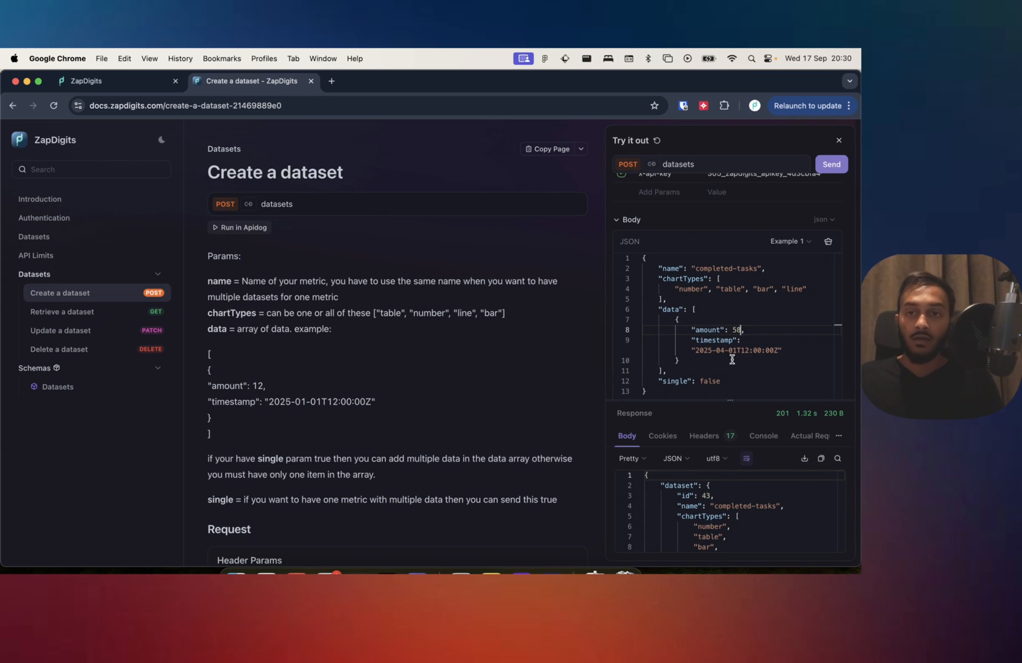
{"action": "left_click", "coordinate": [725, 350]}
{"action": "key", "text": "BackSpace"}
{"action": "type", "text": "6"}
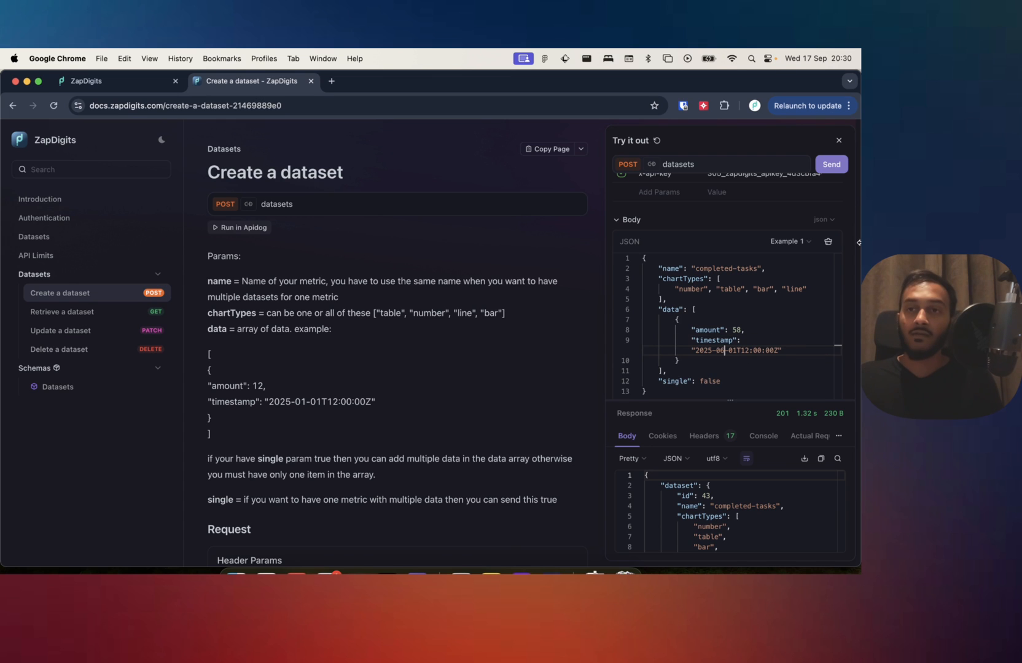
{"action": "left_click", "coordinate": [820, 164]}
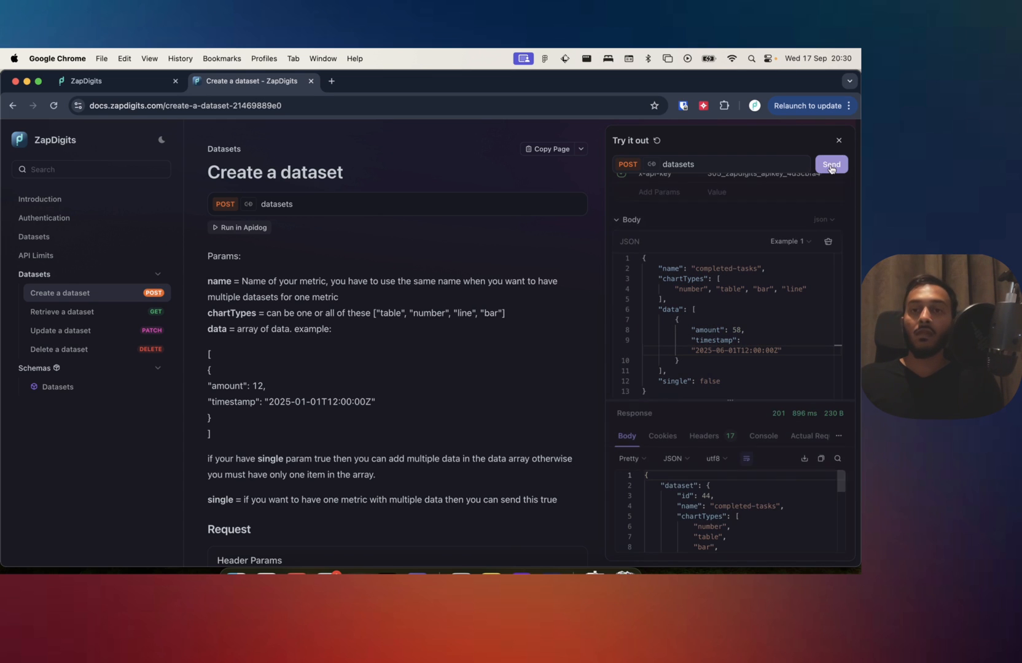
Examine the dataset name "completed-tasks" in the request body and look through the response.
{"action": "left_click", "coordinate": [718, 269]}
{"action": "double_click", "coordinate": [719, 269]}
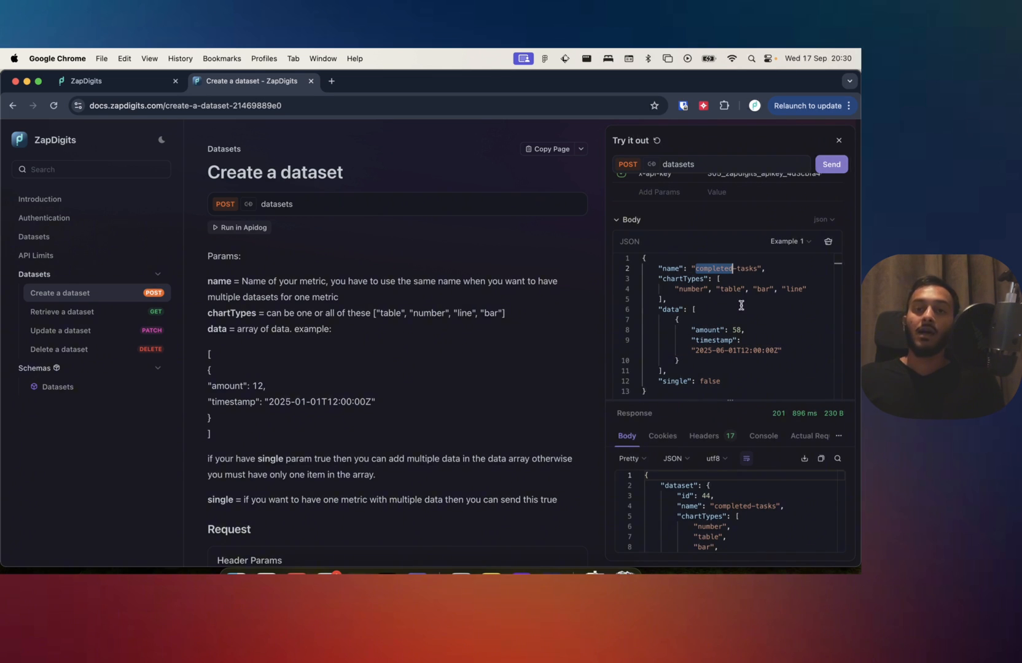
{"action": "left_click", "coordinate": [737, 271]}
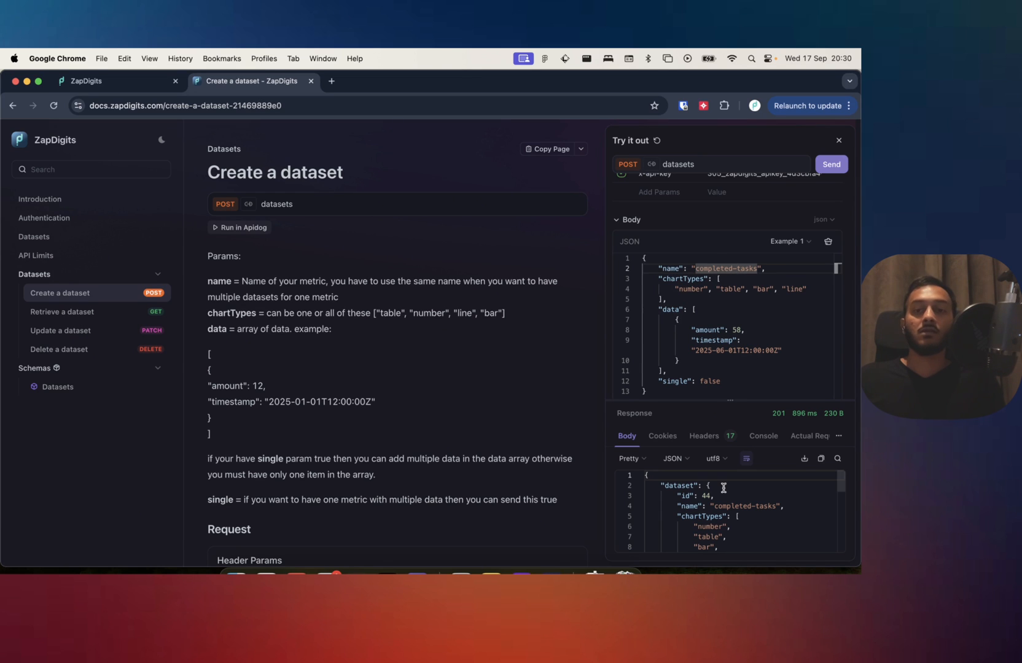
{"action": "scroll", "coordinate": [721, 507], "scroll_direction": "down", "scroll_amount": 10}
{"action": "scroll", "coordinate": [721, 507], "scroll_direction": "up", "scroll_amount": 10}
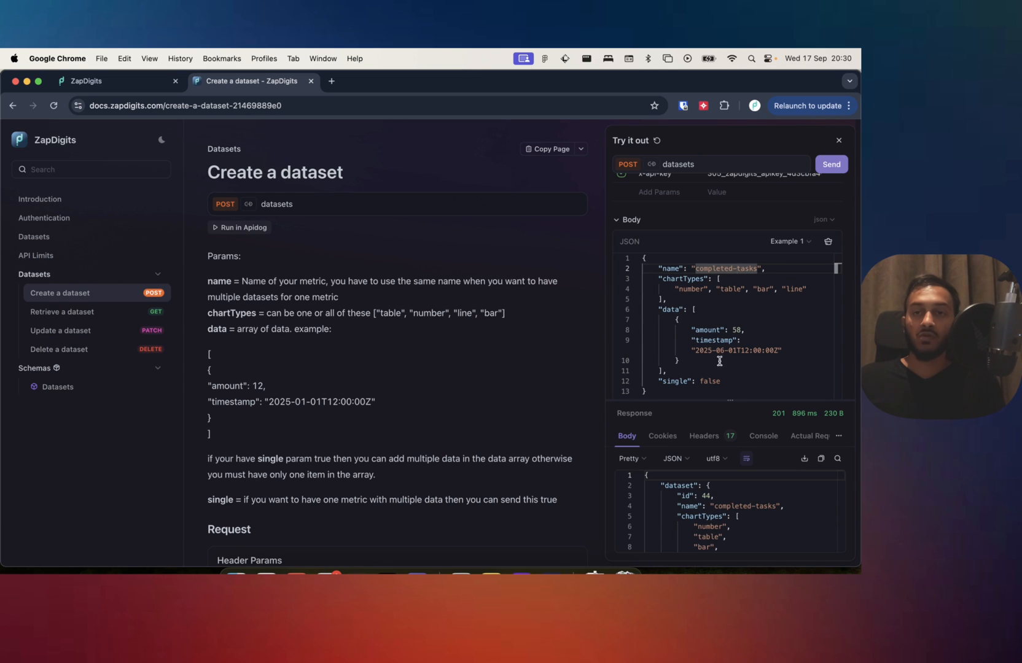
{"action": "double_click", "coordinate": [720, 269]}
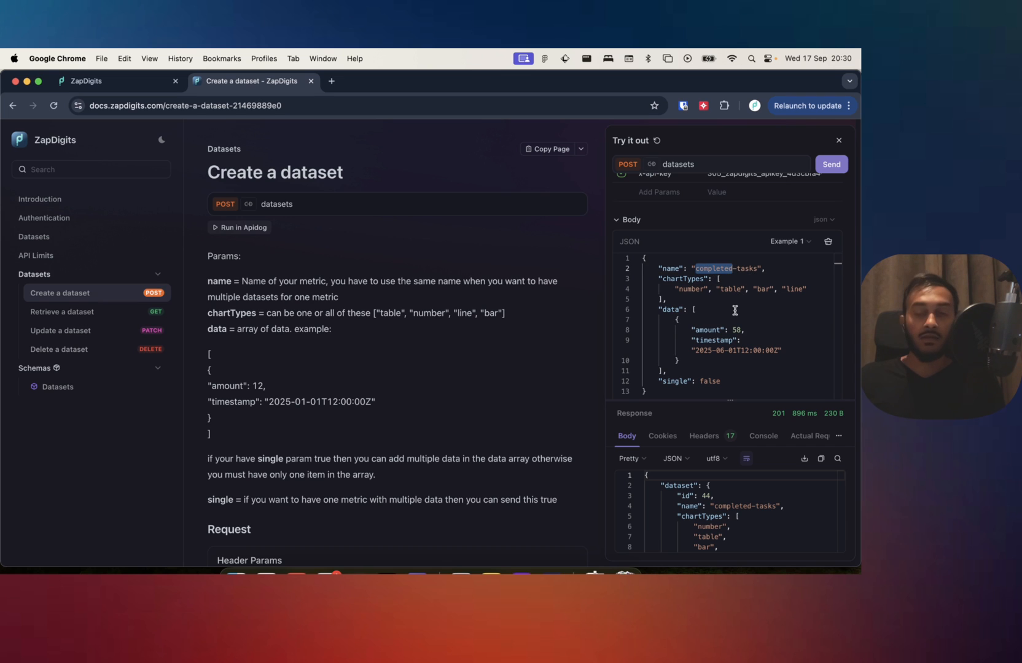
Rename the dataset in the request body to "open-tasks", set the amount to 100, and send the request.
{"action": "type", "text": "open"}
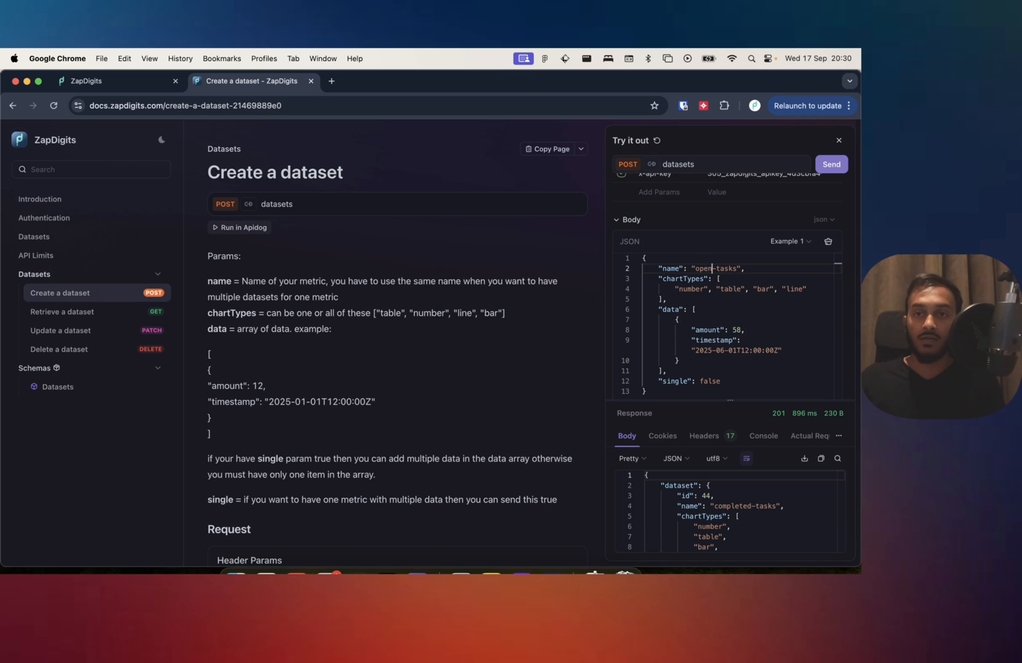
{"action": "double_click", "coordinate": [737, 331]}
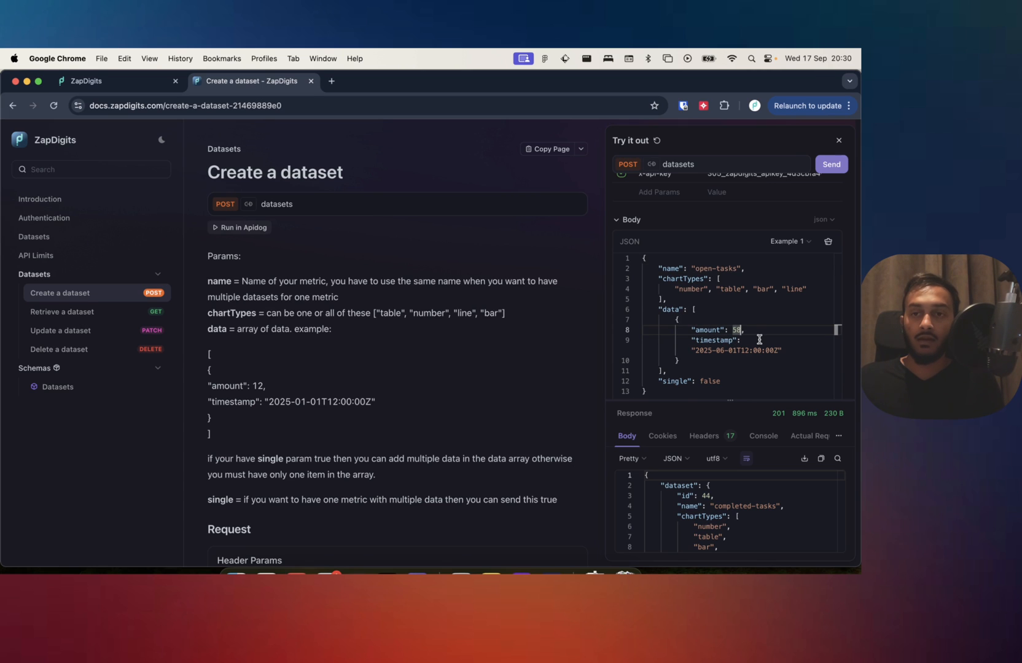
{"action": "type", "text": "100"}
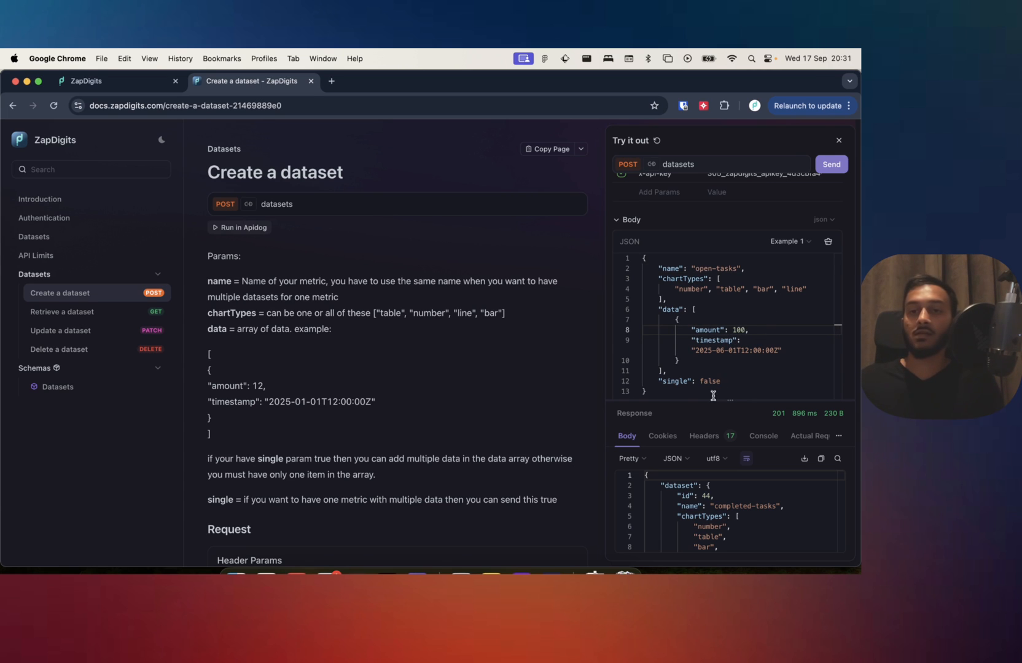
{"action": "scroll", "coordinate": [713, 369], "scroll_direction": "down", "scroll_amount": 1}
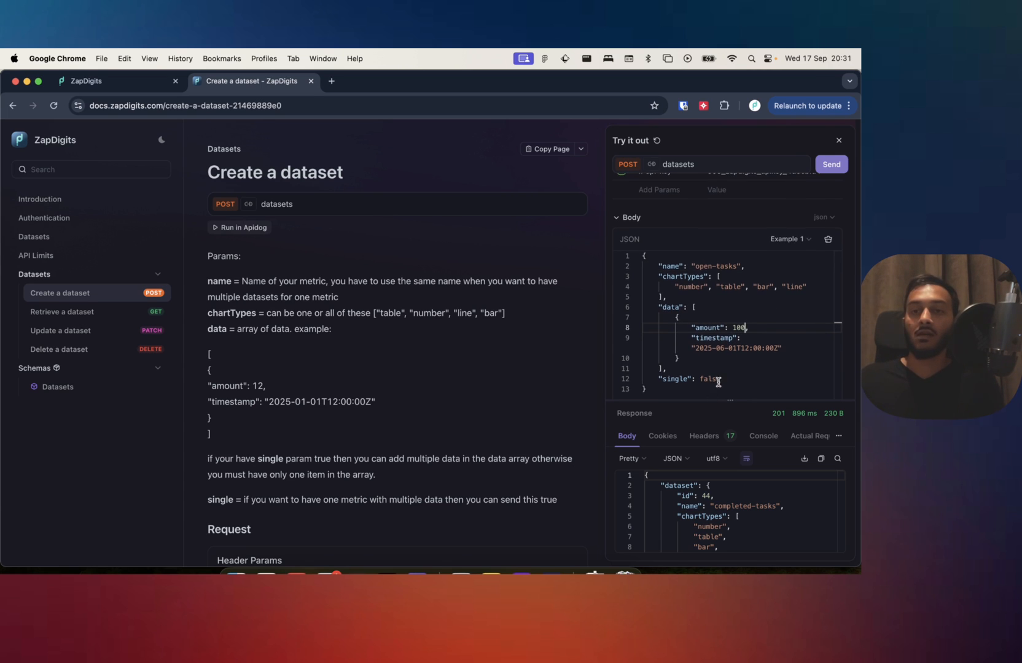
{"action": "left_click", "coordinate": [830, 169]}
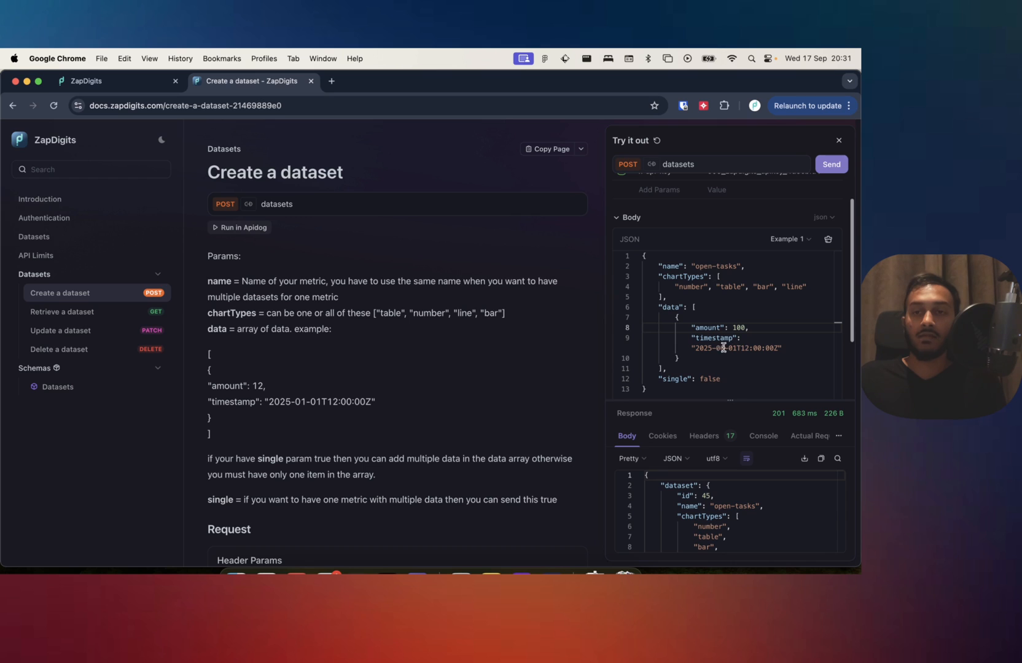
Change the open-tasks timestamp to 2025-05-01T12:00:00Z and send the dataset request.
{"action": "left_click_drag", "start_coordinate": [714, 348], "coordinate": [721, 348]}
{"action": "type", "text": "0"}
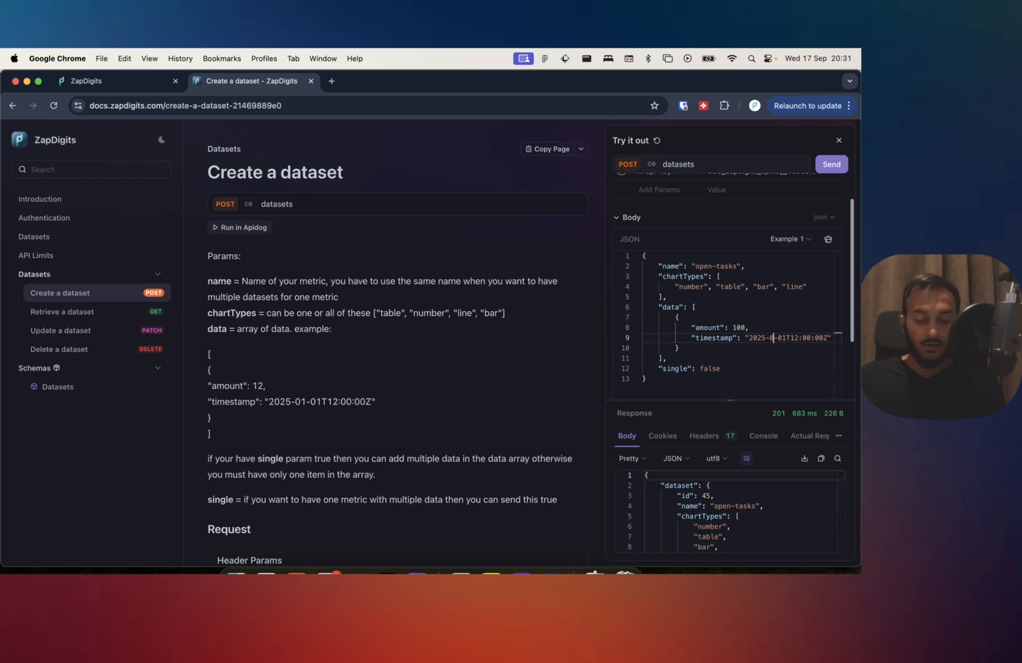
{"action": "key", "text": "BackSpace"}
{"action": "type", "text": "5"}
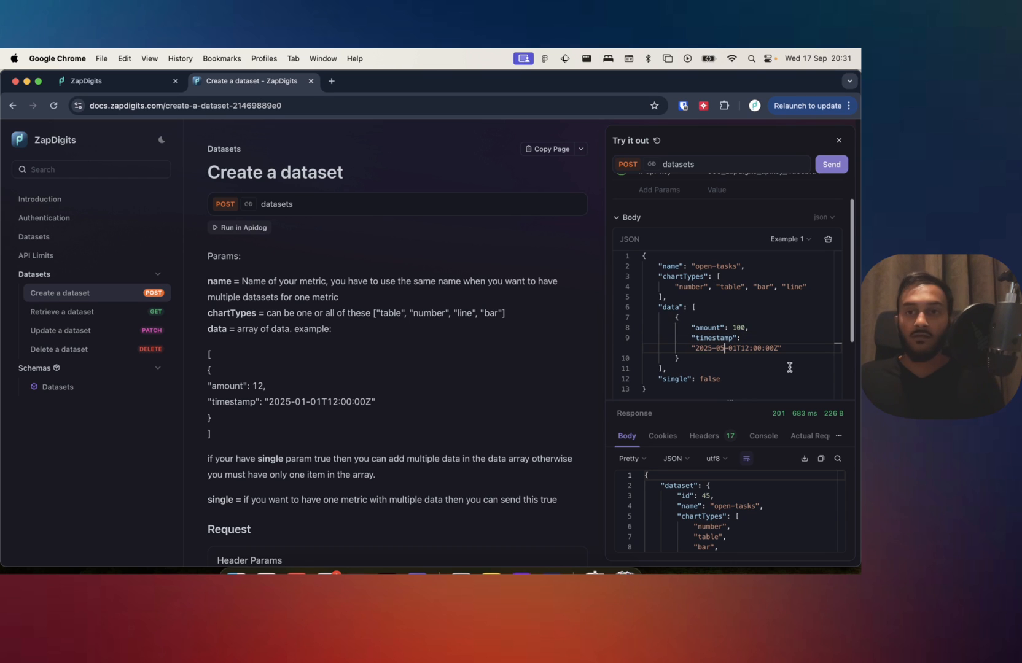
{"action": "double_click", "coordinate": [739, 328]}
{"action": "left_click", "coordinate": [832, 164]}
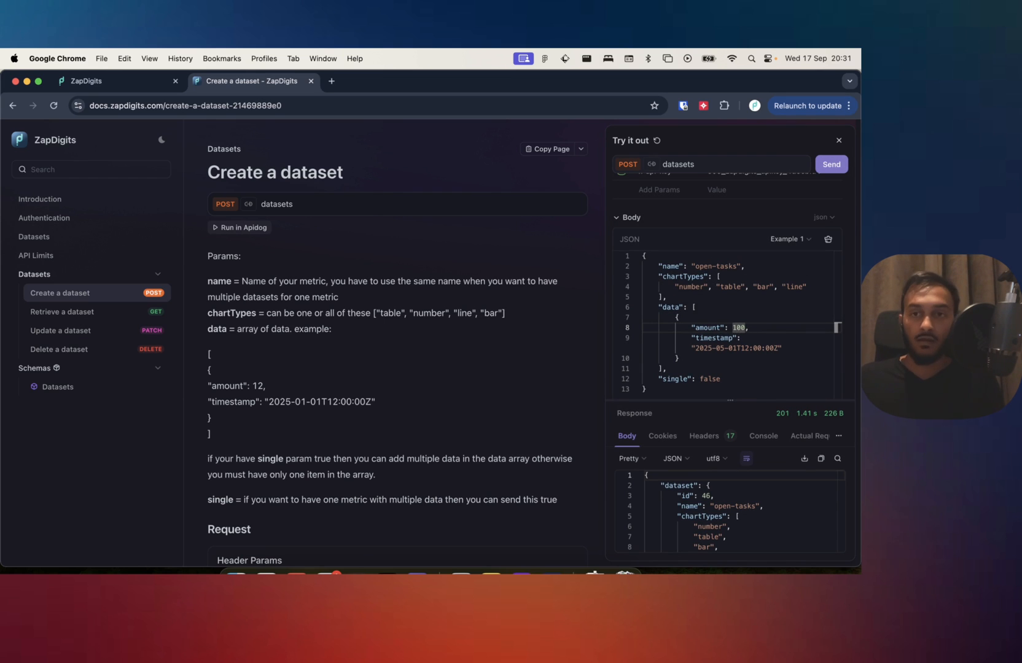
Send another open-tasks entry with the timestamp changed to 2025-04-01T12:00:00Z.
{"action": "left_click", "coordinate": [727, 347]}
{"action": "key", "text": "BackSpace"}
{"action": "type", "text": "4"}
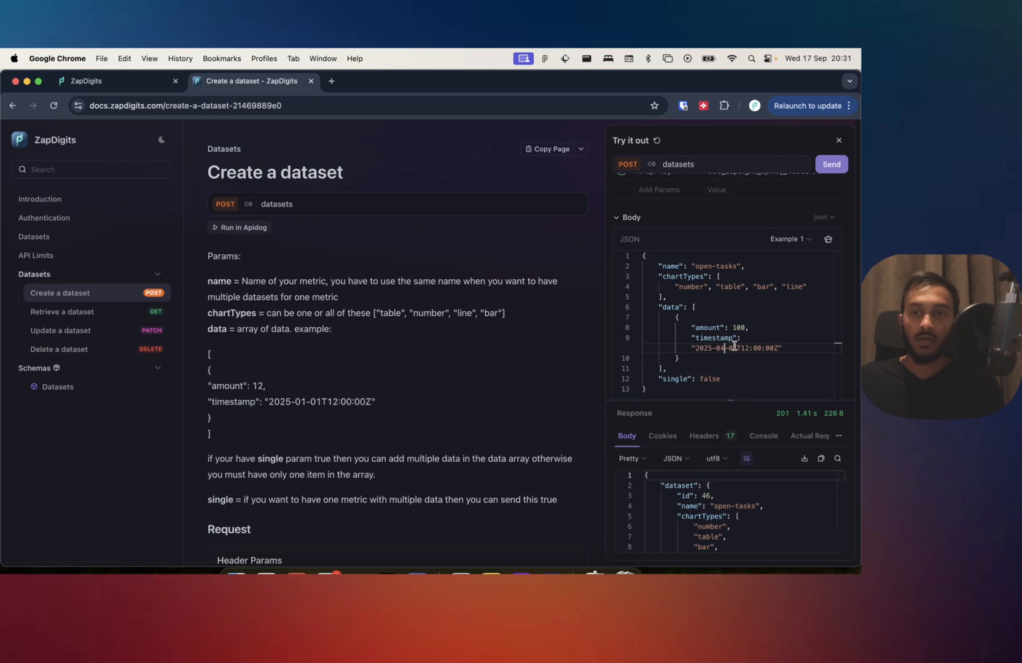
{"action": "left_click", "coordinate": [828, 165]}
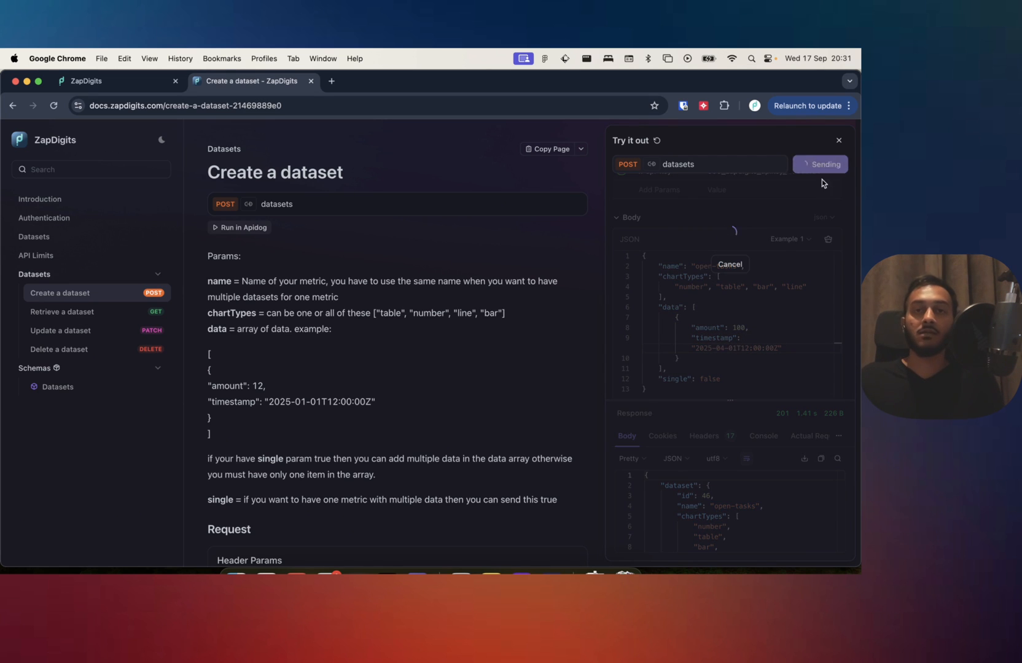
Return to the ZapDigits dashboard, reload the Datasets page, and examine the open-tasks and completed-tasks entries.
{"action": "left_click", "coordinate": [72, 88]}
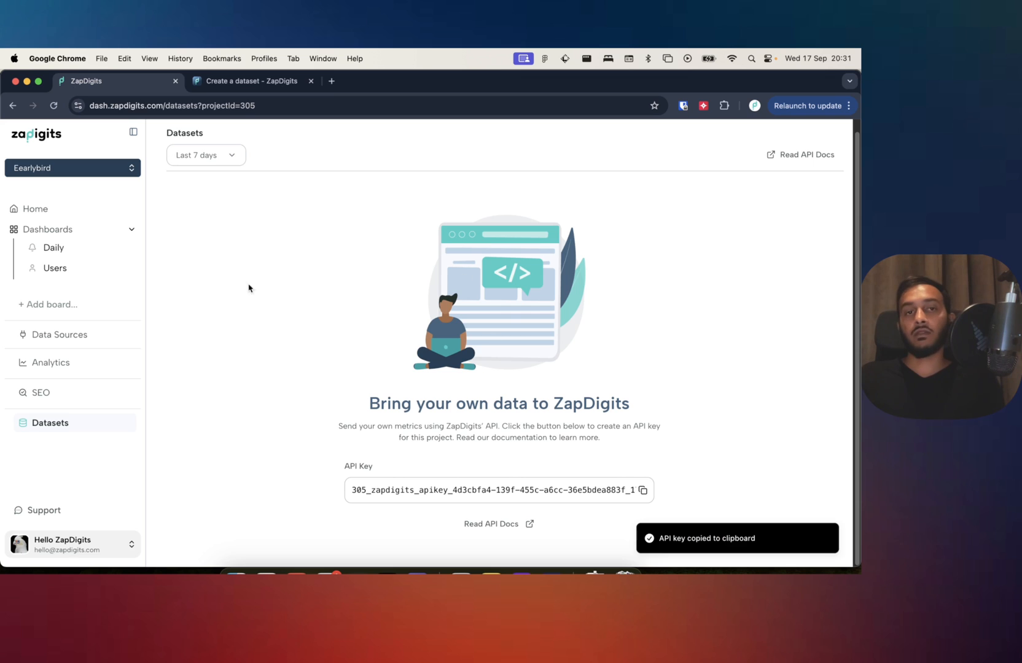
{"action": "left_click", "coordinate": [53, 105]}
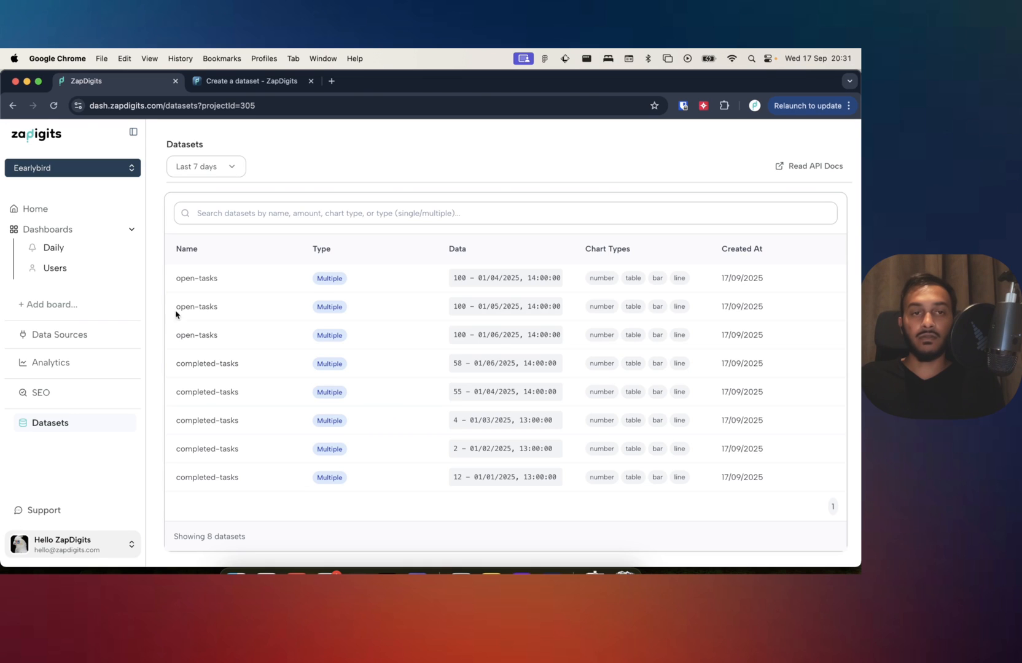
{"action": "left_click_drag", "start_coordinate": [179, 281], "coordinate": [233, 281]}
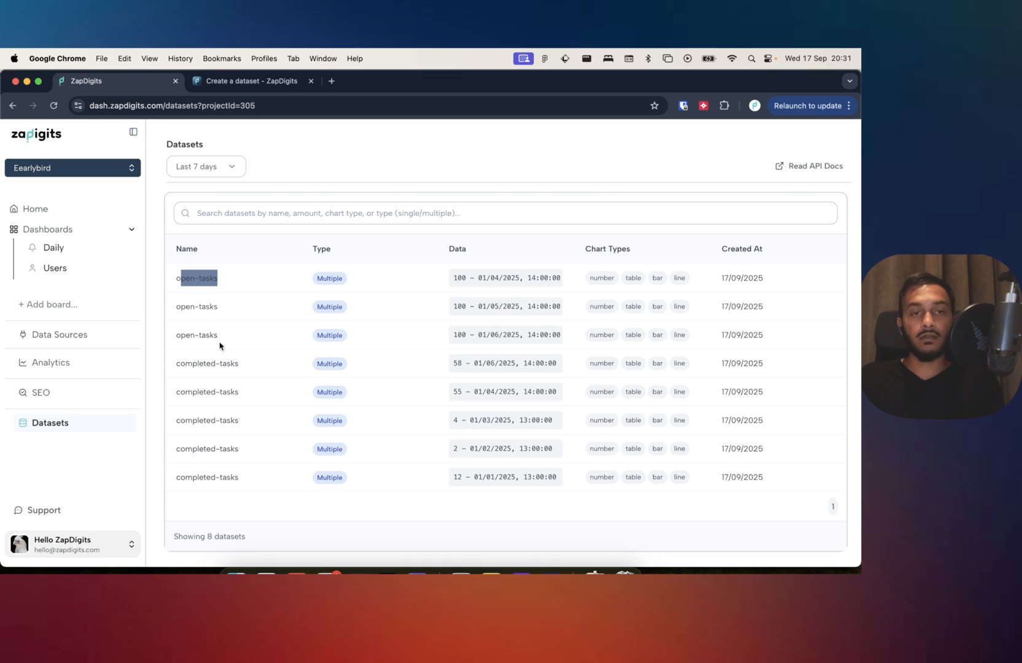
{"action": "left_click_drag", "start_coordinate": [220, 346], "coordinate": [175, 281]}
{"action": "left_click", "coordinate": [175, 282]}
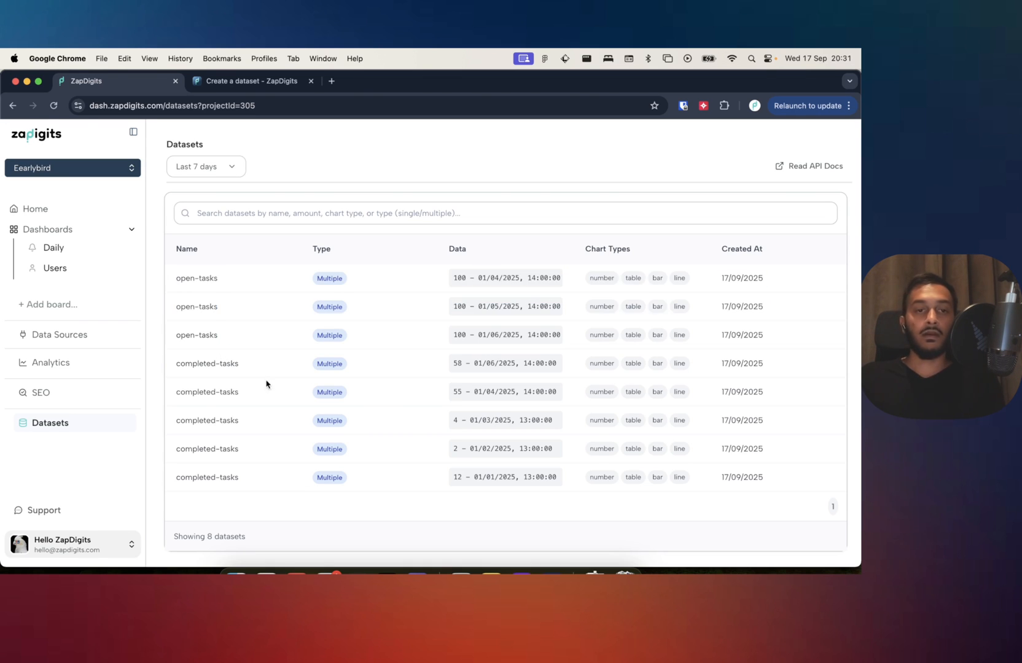
{"action": "left_click_drag", "start_coordinate": [171, 373], "coordinate": [293, 492]}
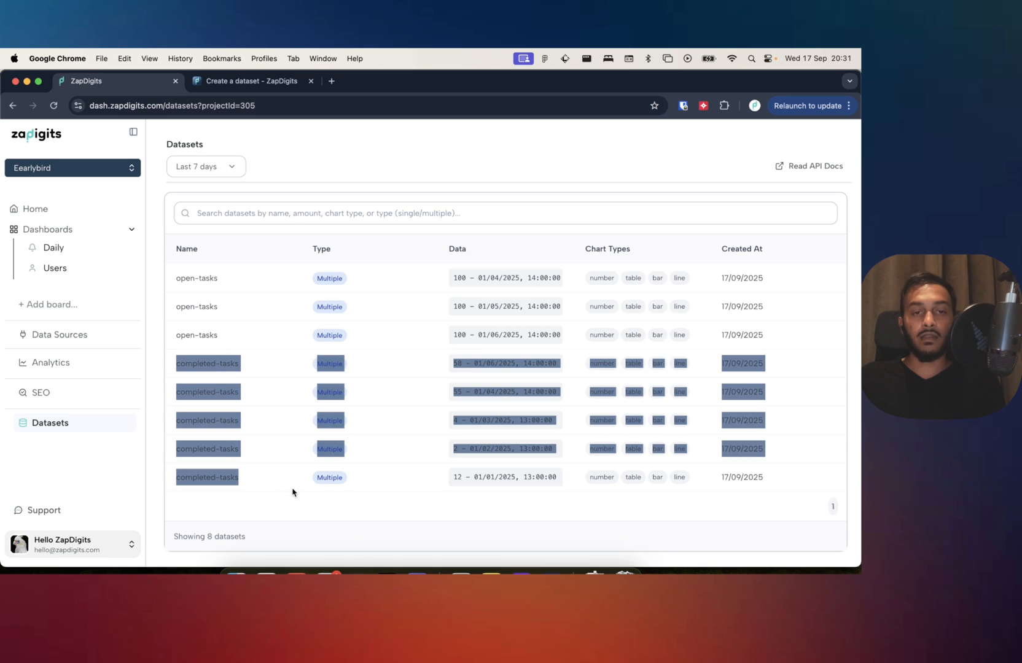
{"action": "left_click", "coordinate": [290, 488]}
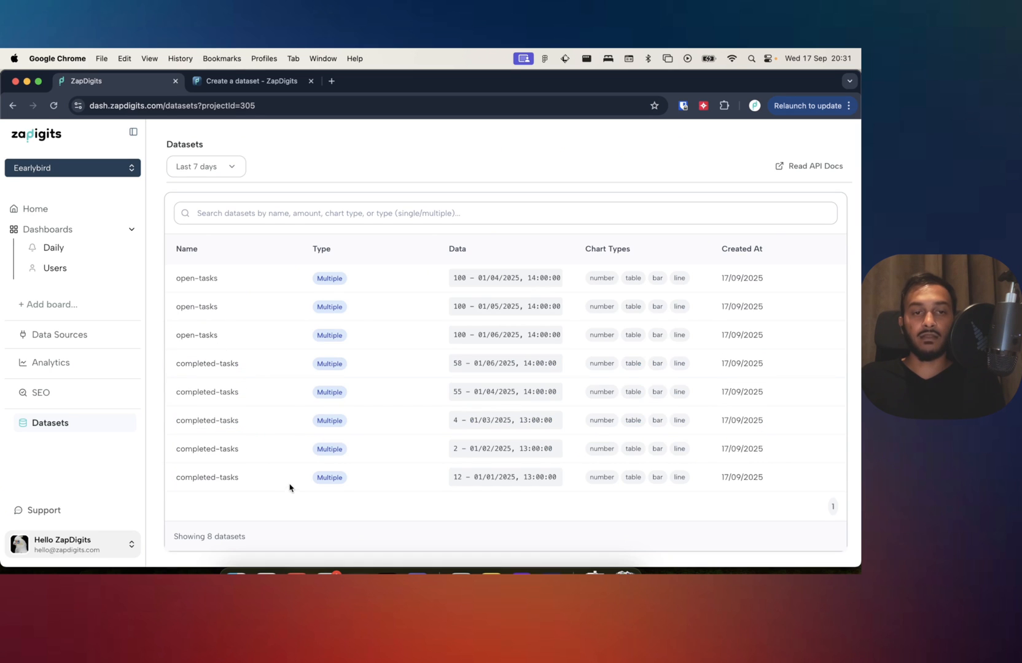
{"action": "double_click", "coordinate": [198, 367]}
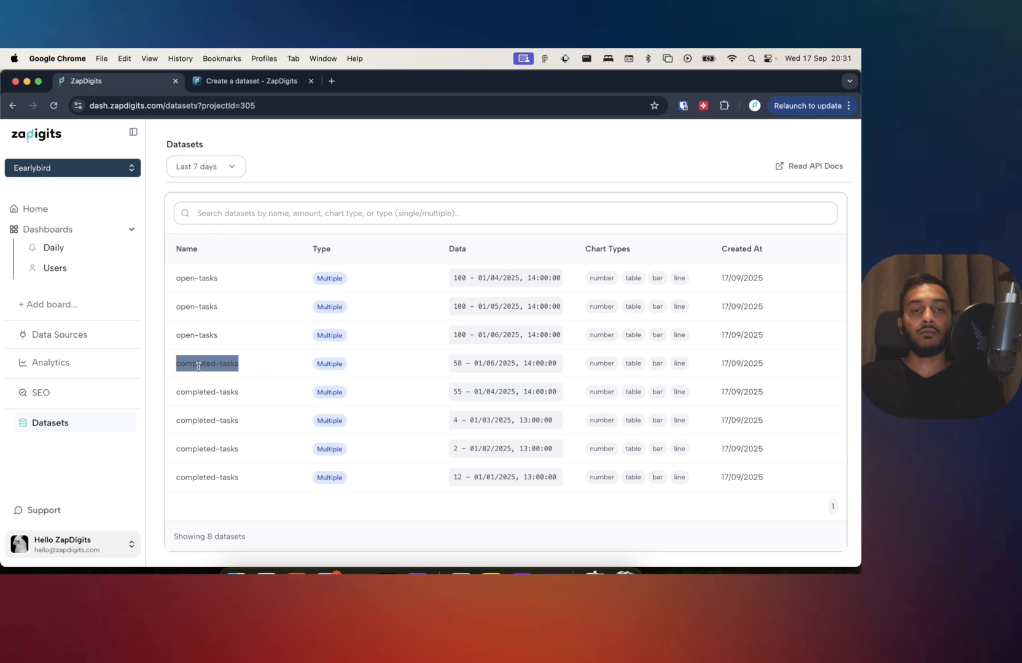
{"action": "left_click", "coordinate": [251, 368]}
Filter the datasets list by "comple" and by "op", clear the search, and look over the data amounts.
{"action": "left_click", "coordinate": [304, 215]}
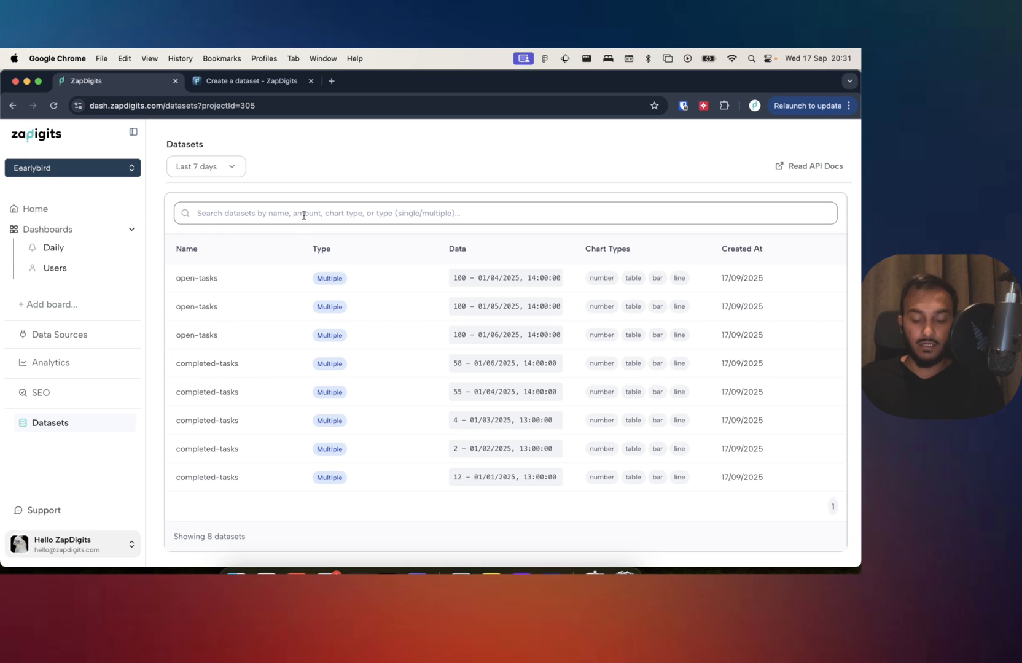
{"action": "type", "text": "comple"}
{"action": "key", "text": "super+a"}
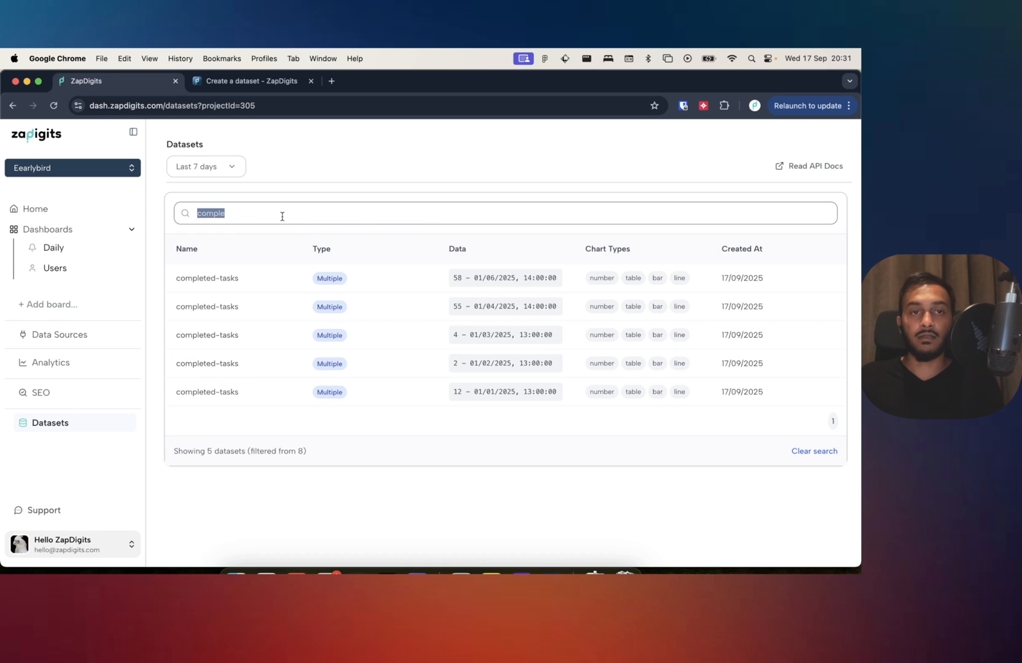
{"action": "key", "text": "BackSpace"}
{"action": "type", "text": "op"}
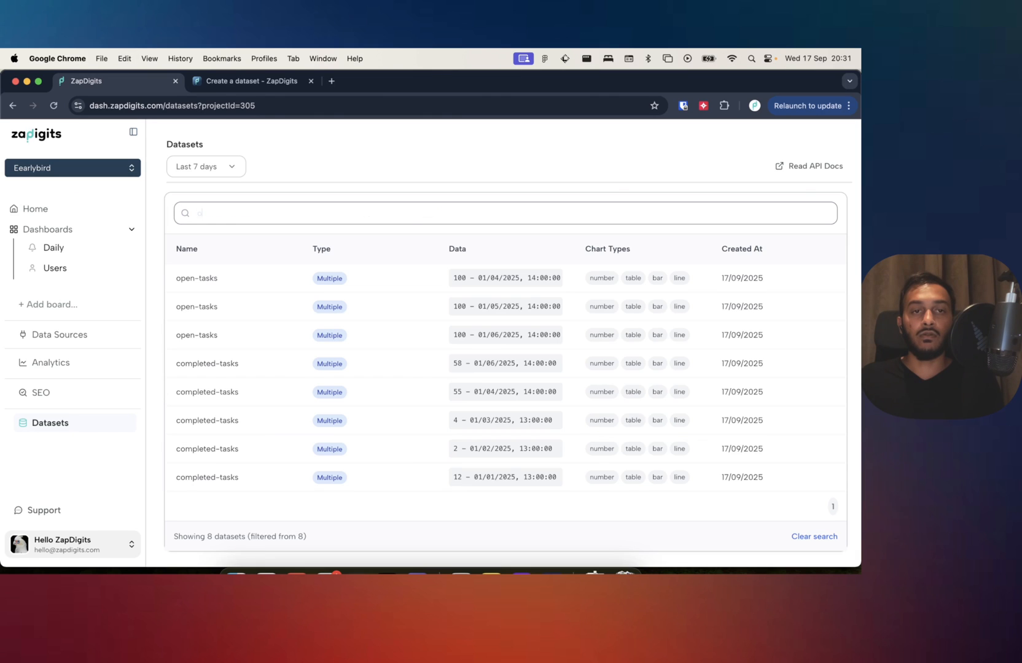
{"action": "key", "text": "BackSpace"}
{"action": "key", "text": "BackSpace"}
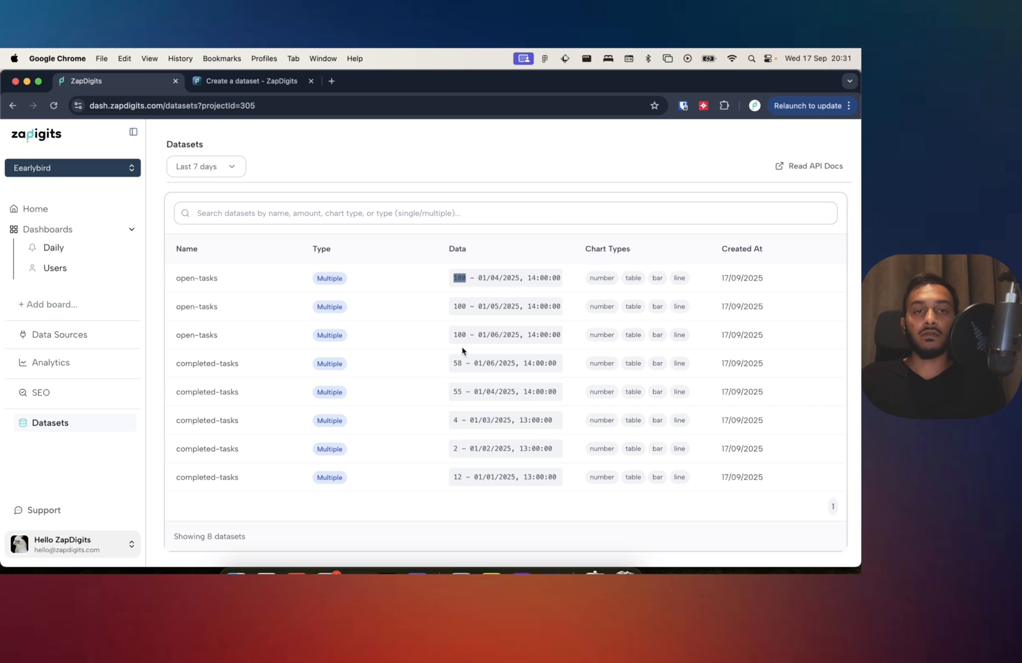
{"action": "left_click", "coordinate": [320, 388]}
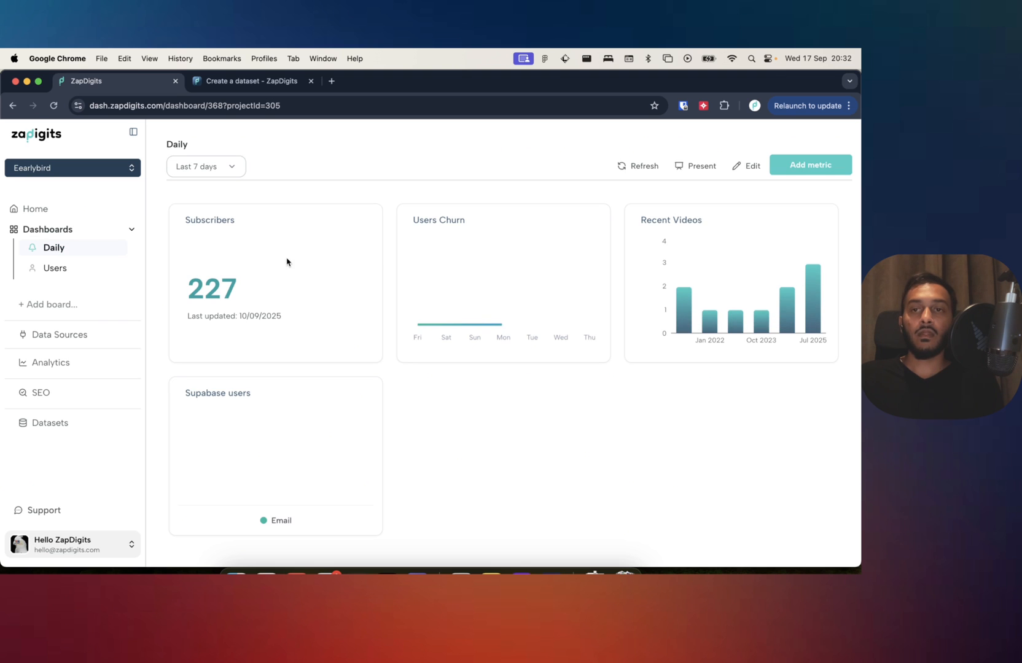
Add the open-tasks metric to the Daily board and save the metric selection.
{"action": "left_click", "coordinate": [814, 166]}
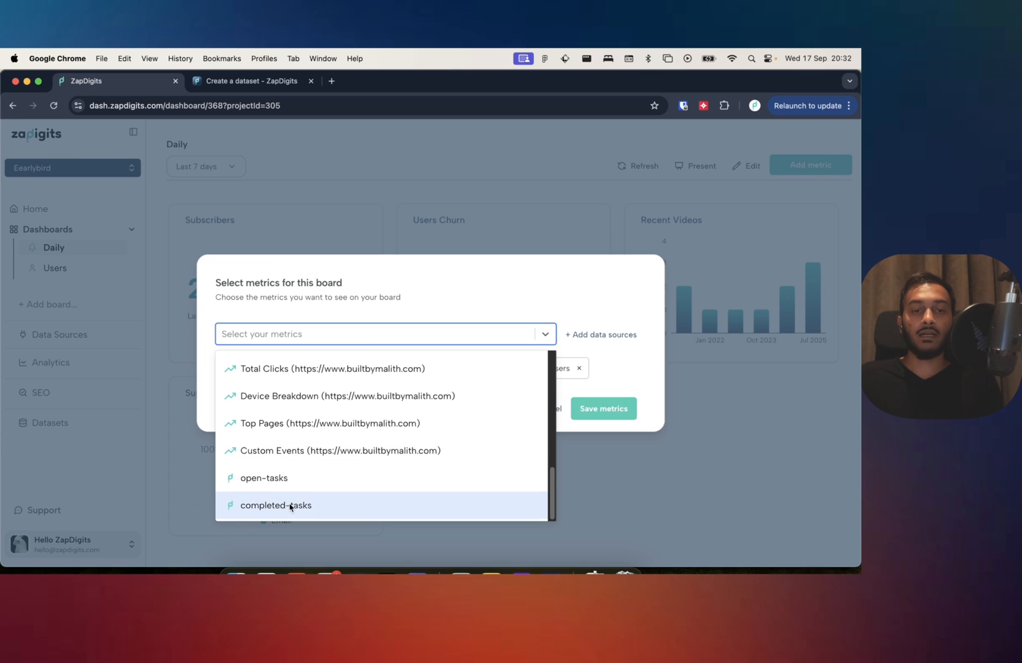
{"action": "left_click", "coordinate": [295, 491]}
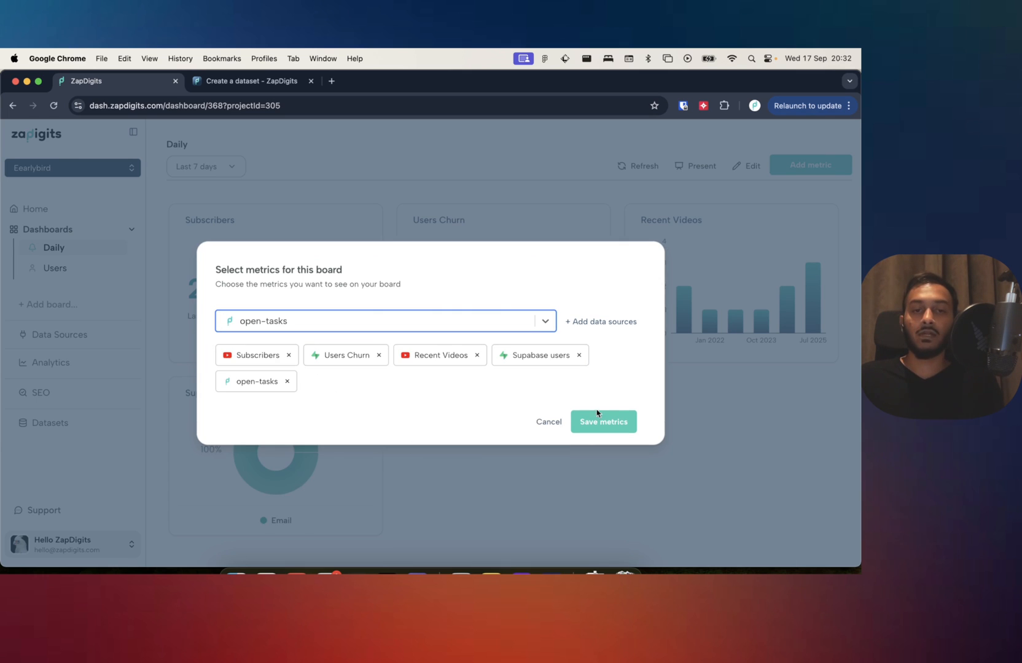
{"action": "left_click", "coordinate": [611, 423]}
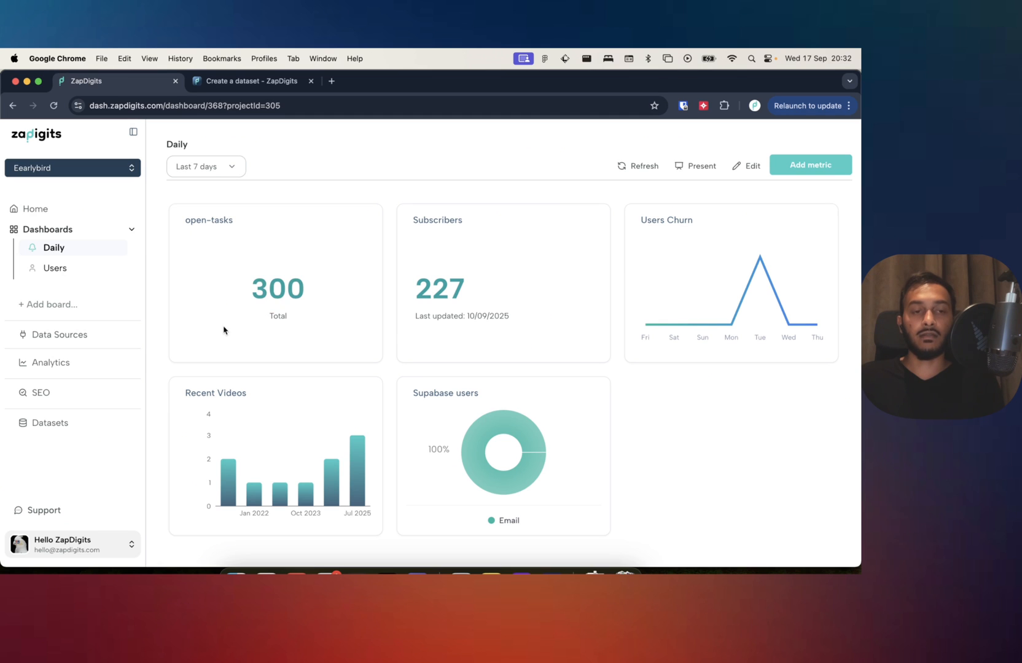
Search the Datasets page for "open" and examine the amount of each open-tasks entry.
{"action": "left_click", "coordinate": [61, 423]}
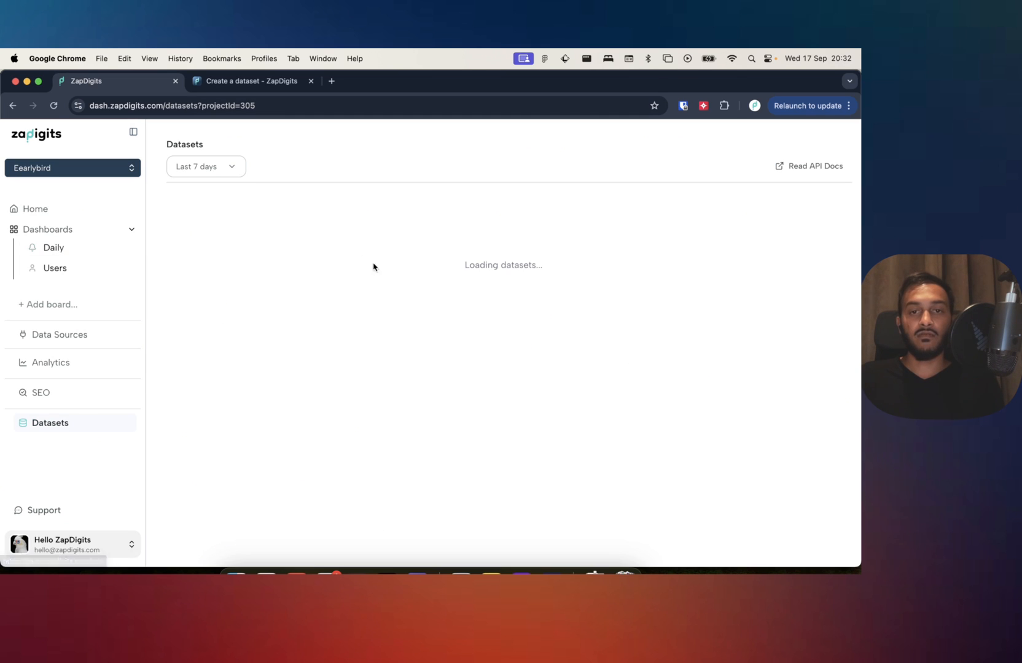
{"action": "left_click", "coordinate": [339, 213]}
{"action": "type", "text": "op"}
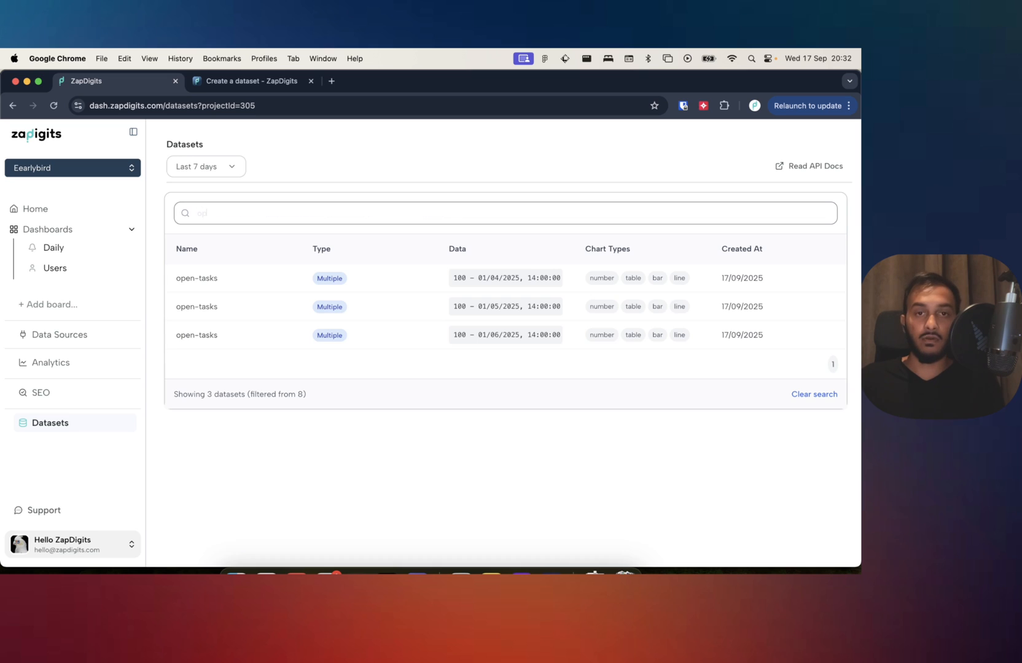
{"action": "type", "text": "en"}
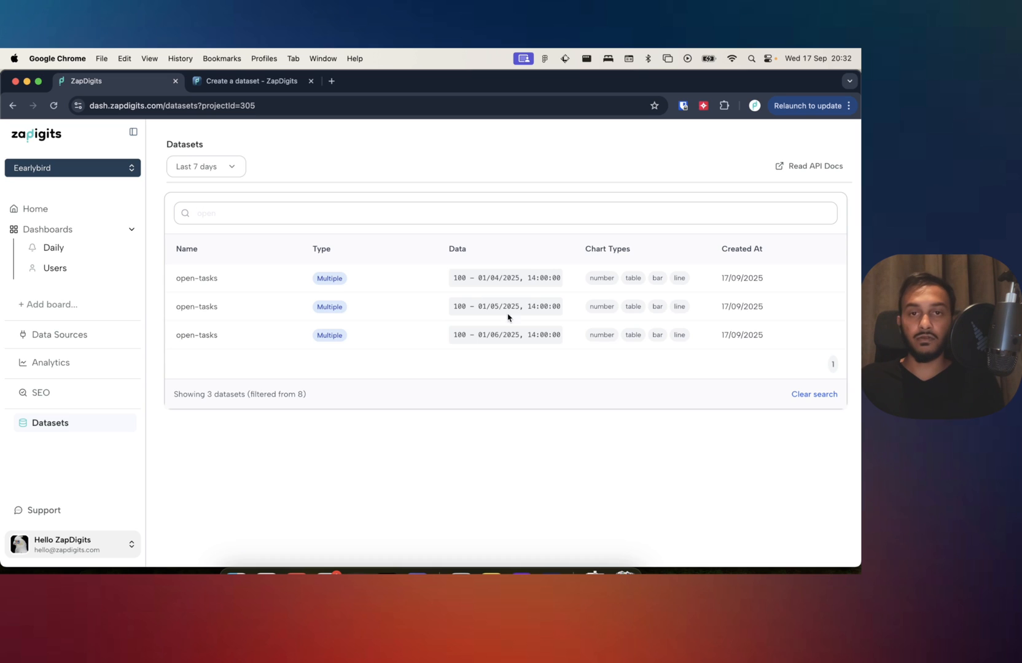
{"action": "double_click", "coordinate": [460, 278]}
{"action": "double_click", "coordinate": [460, 306]}
{"action": "double_click", "coordinate": [460, 335]}
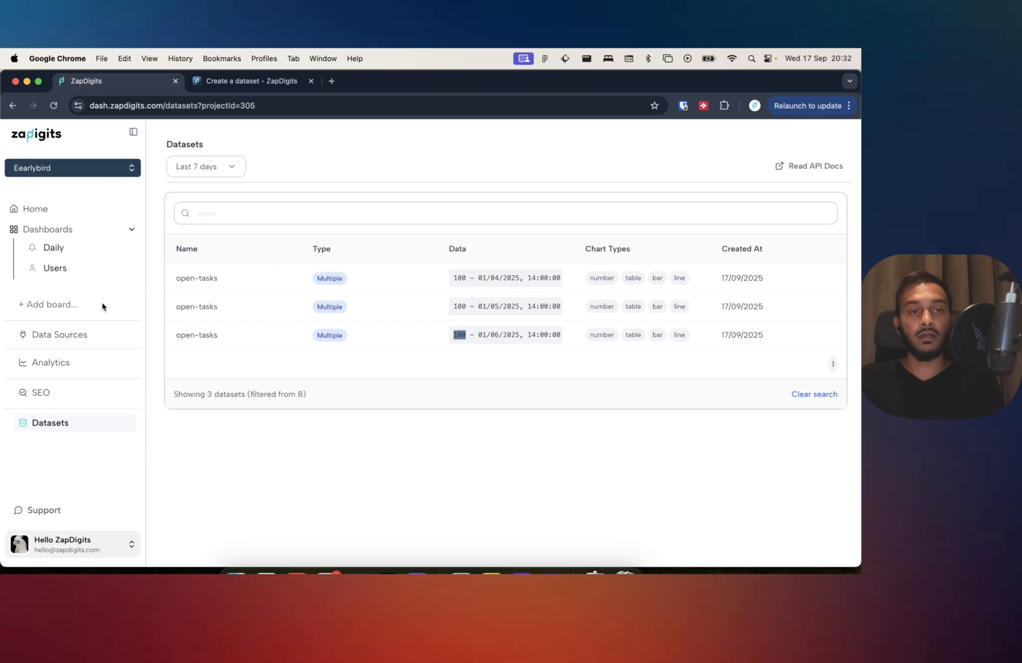
Add the completed-tasks metric to the Daily board, save the selection, and check the metric's total.
{"action": "left_click", "coordinate": [55, 248]}
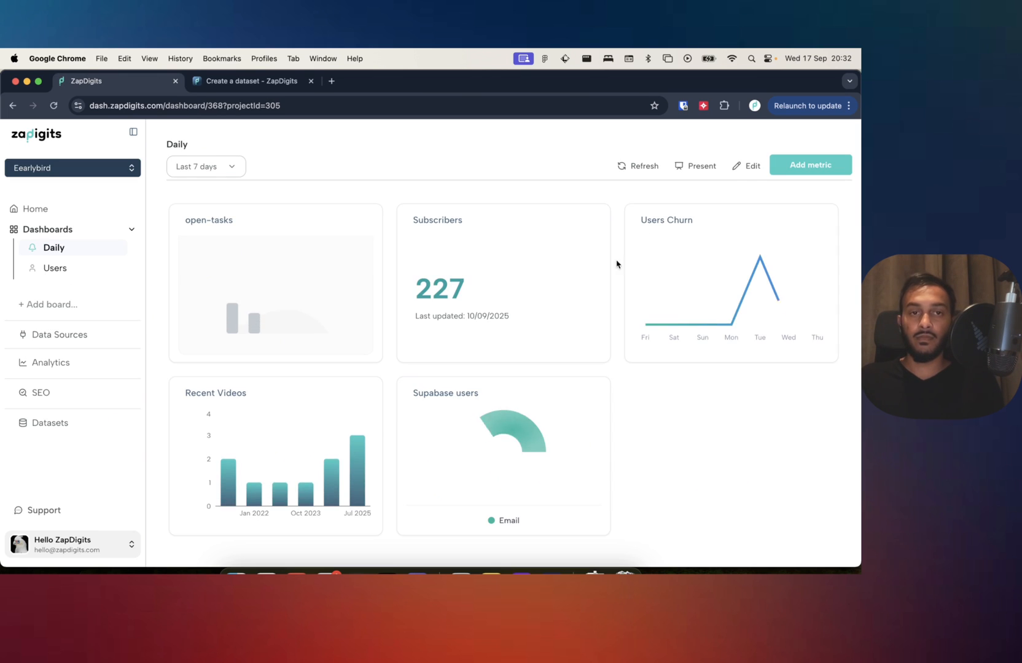
{"action": "left_click", "coordinate": [798, 164]}
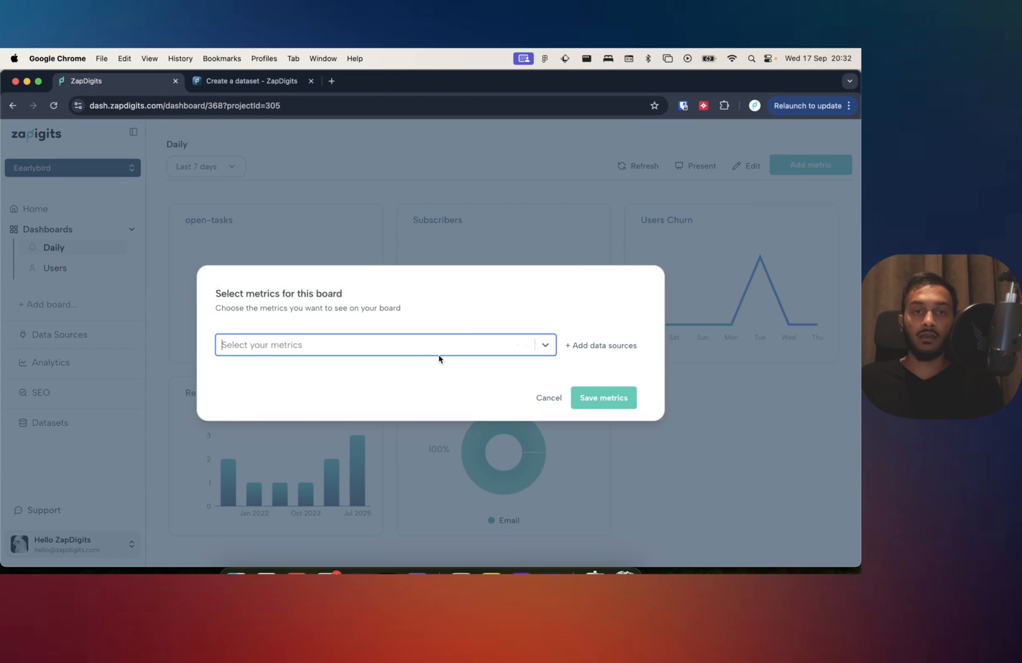
{"action": "left_click", "coordinate": [441, 352]}
{"action": "left_click", "coordinate": [444, 346]}
{"action": "left_click", "coordinate": [448, 345]}
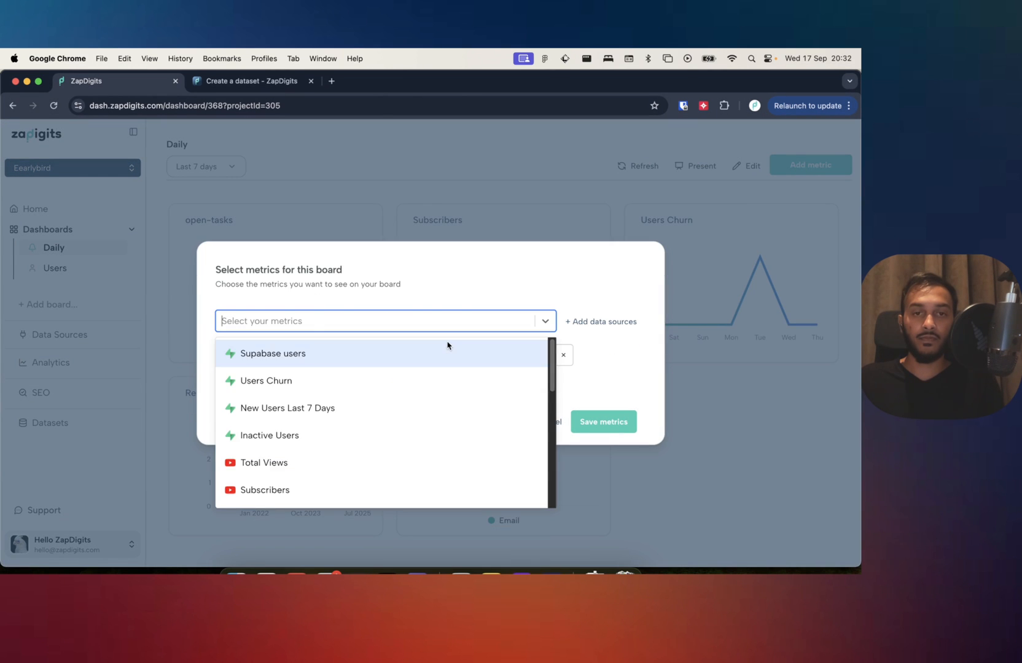
{"action": "scroll", "coordinate": [429, 384], "scroll_direction": "down", "scroll_amount": 5}
{"action": "left_click", "coordinate": [336, 497]}
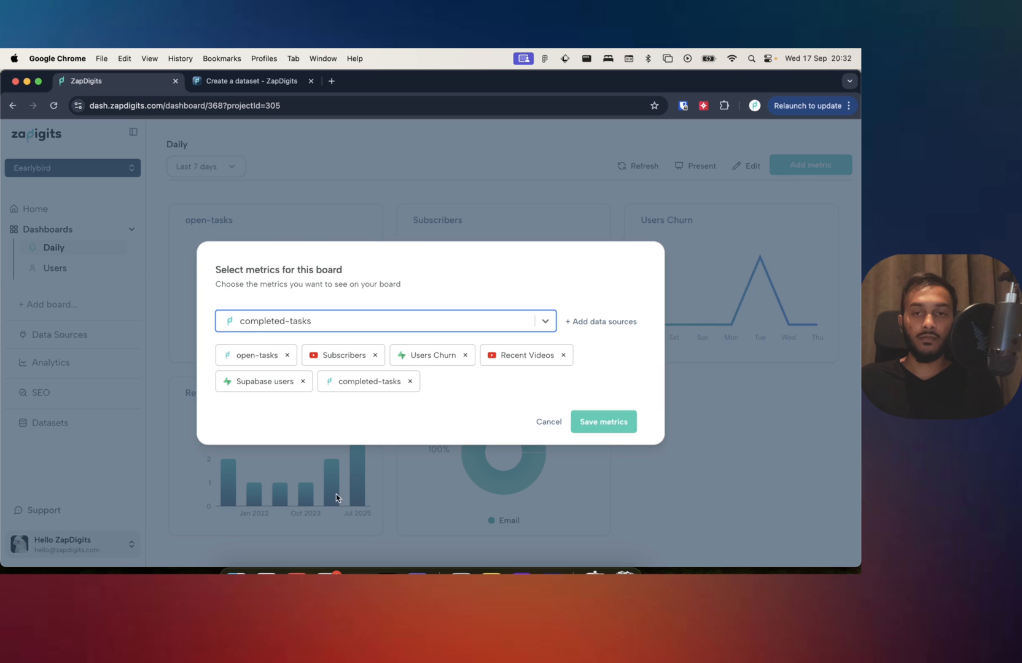
{"action": "left_click", "coordinate": [619, 429]}
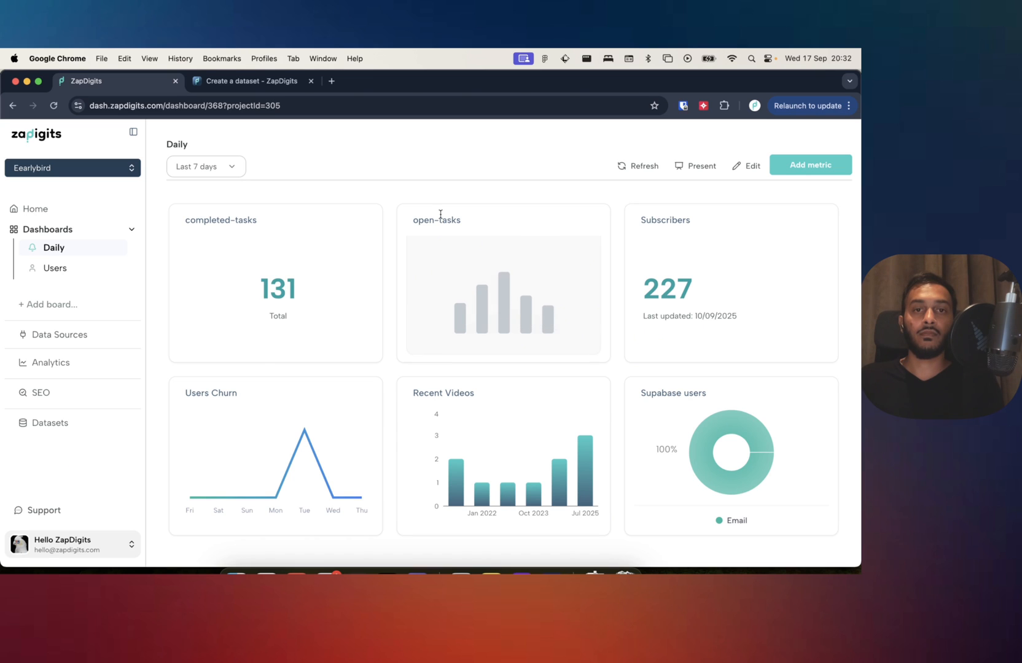
{"action": "double_click", "coordinate": [271, 281]}
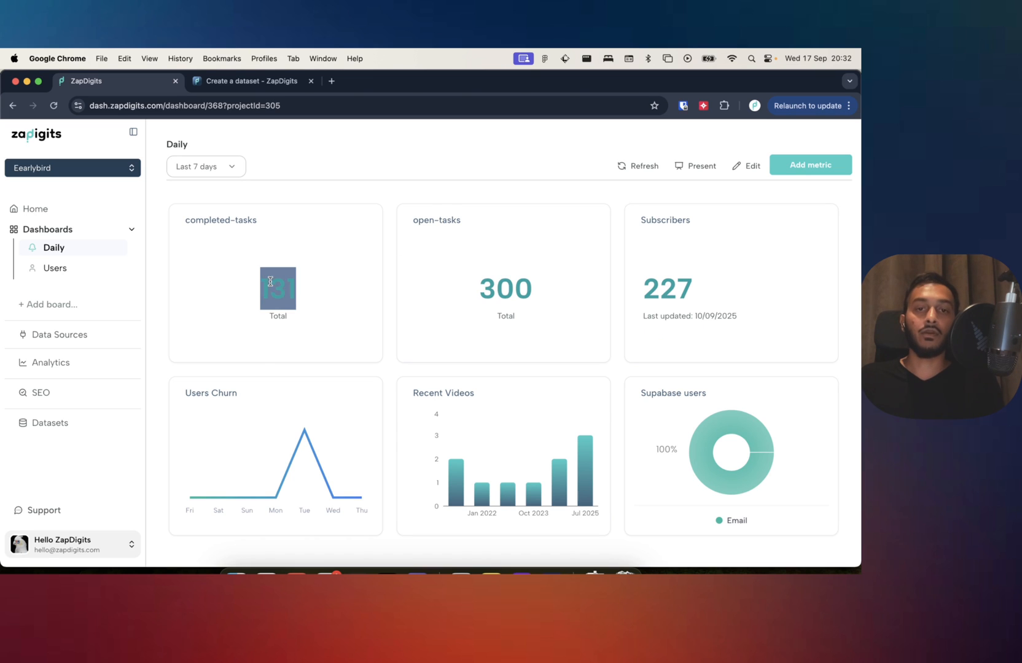
Check the open-tasks total on the Daily board, and search the Datasets page for "com" to review the completed-tasks entries.
{"action": "left_click", "coordinate": [325, 316]}
{"action": "double_click", "coordinate": [495, 292]}
{"action": "left_click", "coordinate": [430, 287]}
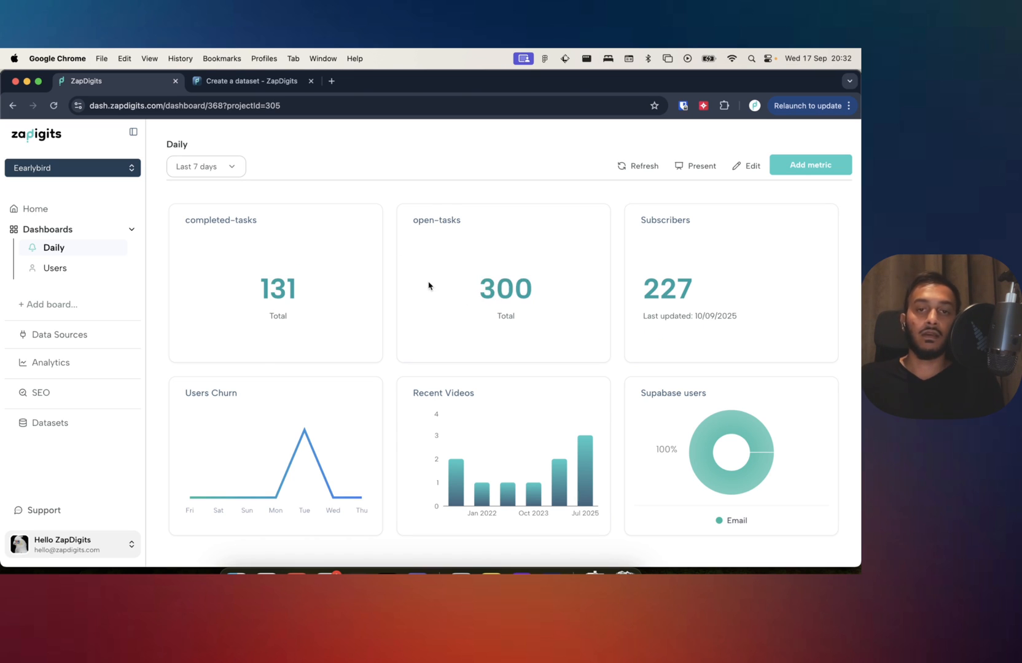
{"action": "left_click", "coordinate": [62, 424]}
{"action": "left_click", "coordinate": [272, 216]}
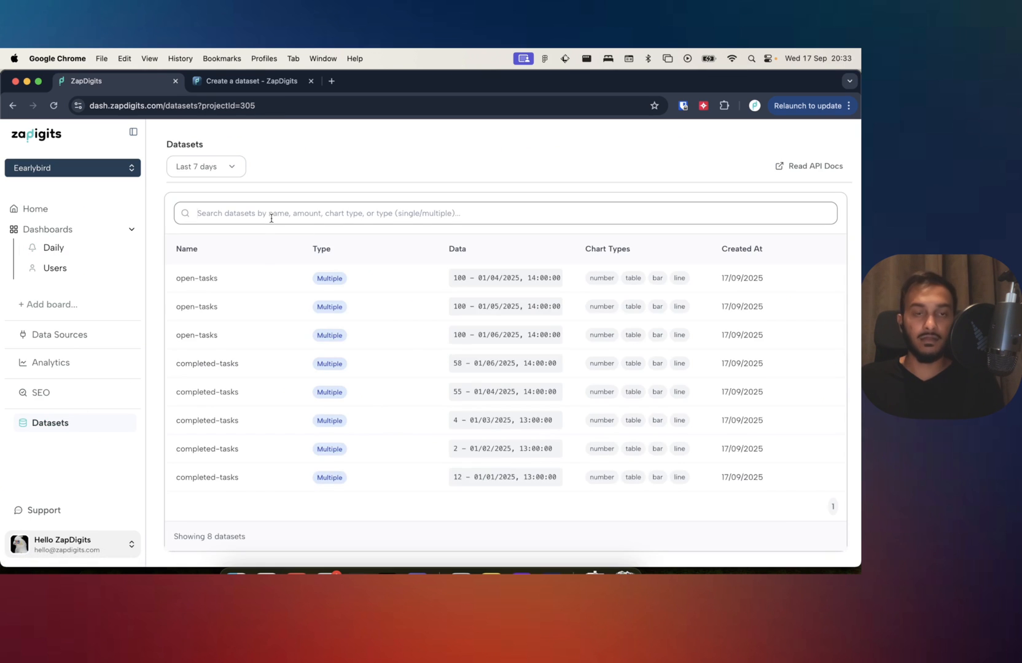
{"action": "type", "text": "com"}
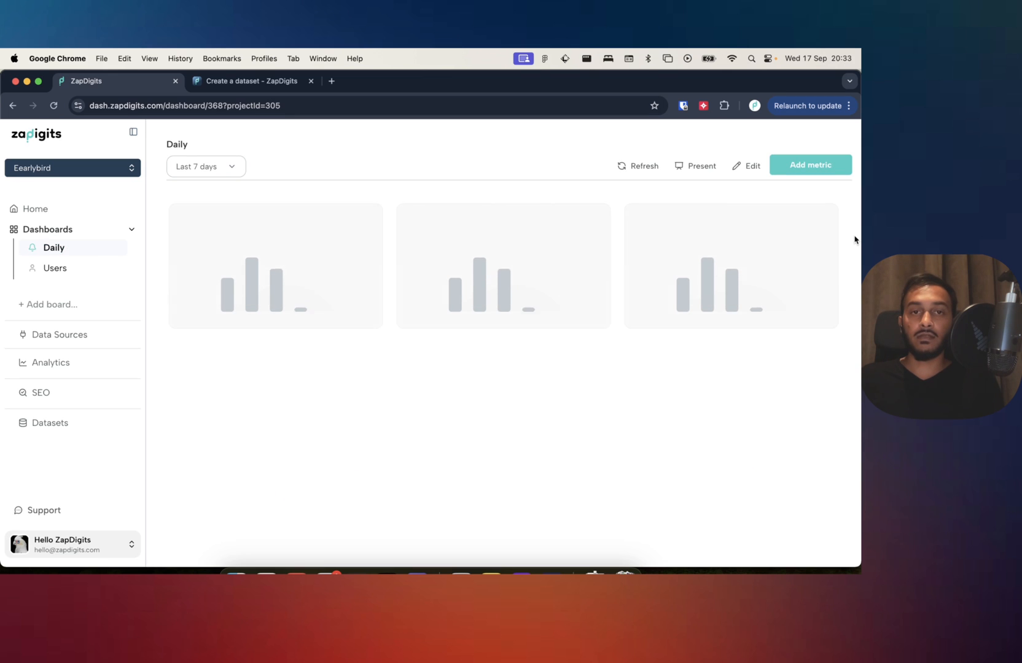
Open the Daily board for editing and rename the open-tasks metric as "Open Tasks".
{"action": "left_click", "coordinate": [747, 166]}
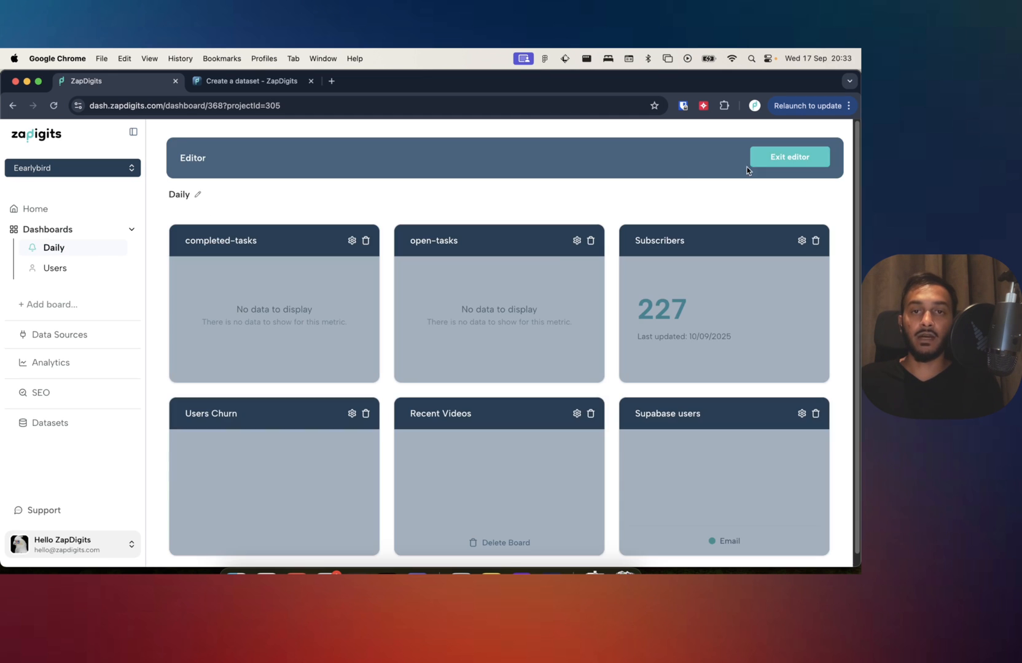
{"action": "left_click", "coordinate": [576, 241]}
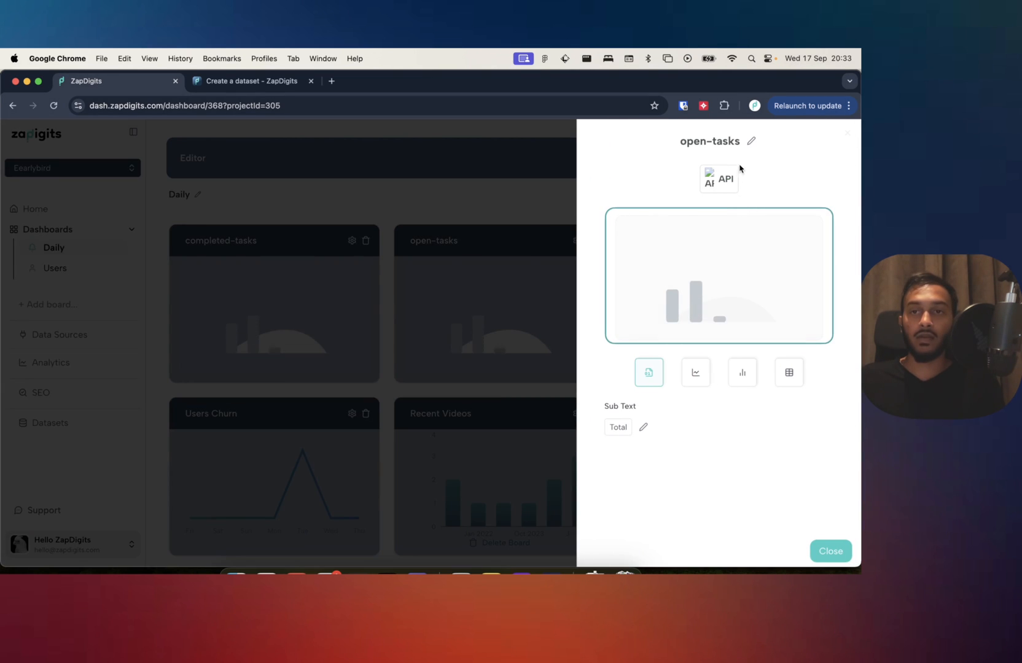
{"action": "left_click", "coordinate": [750, 141]}
{"action": "double_click", "coordinate": [717, 144]}
{"action": "double_click", "coordinate": [684, 146]}
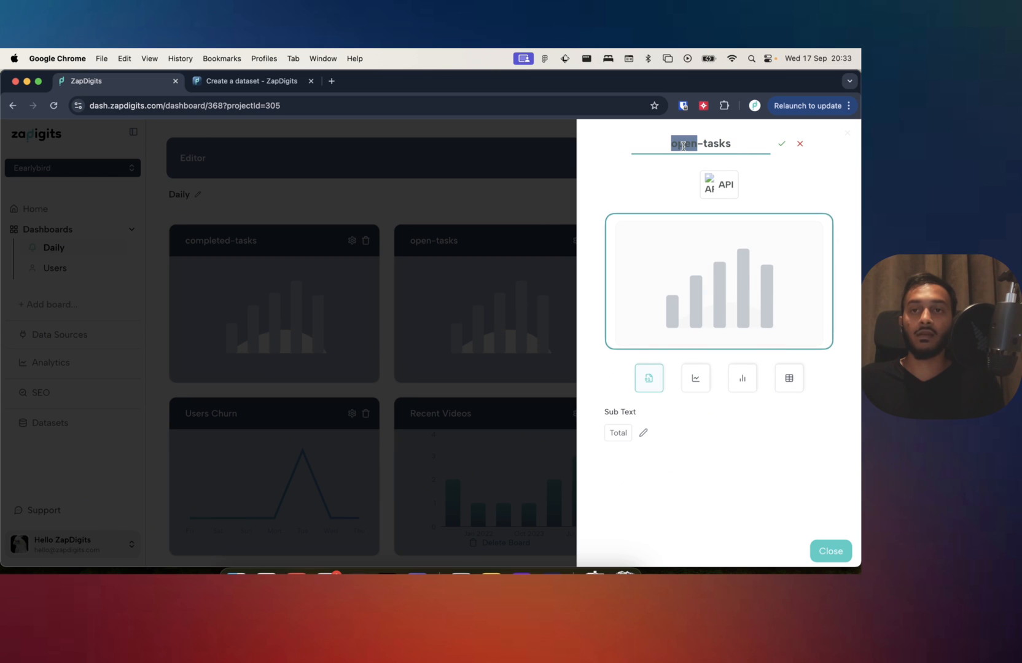
{"action": "type", "text": "Op"}
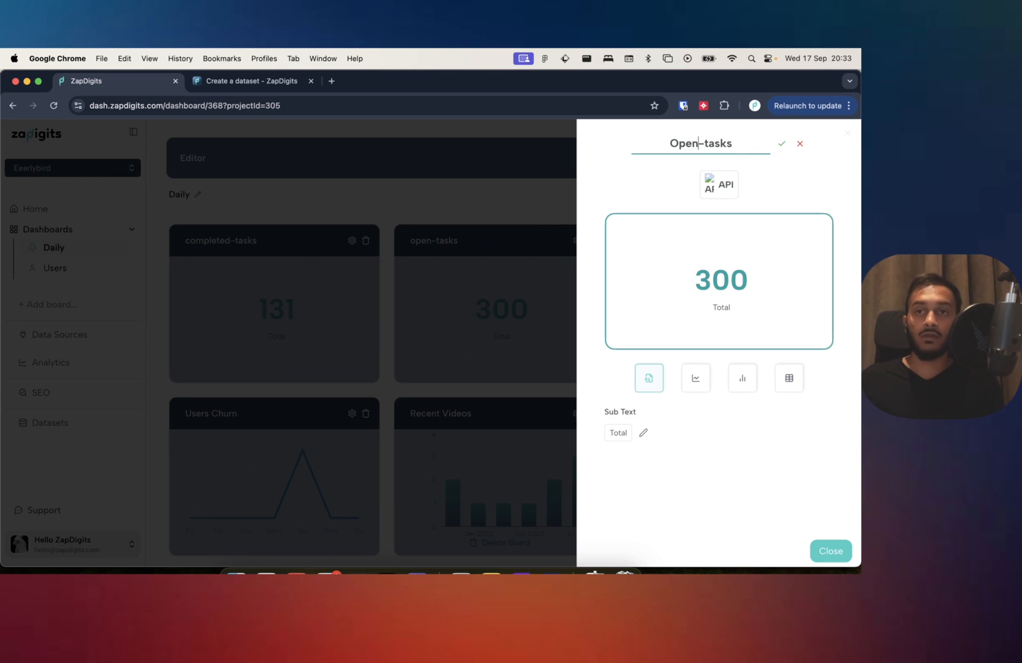
{"action": "type", "text": "en"}
{"action": "key", "text": "shift+End"}
{"action": "key", "text": "BackSpace"}
{"action": "type", "text": "T"}
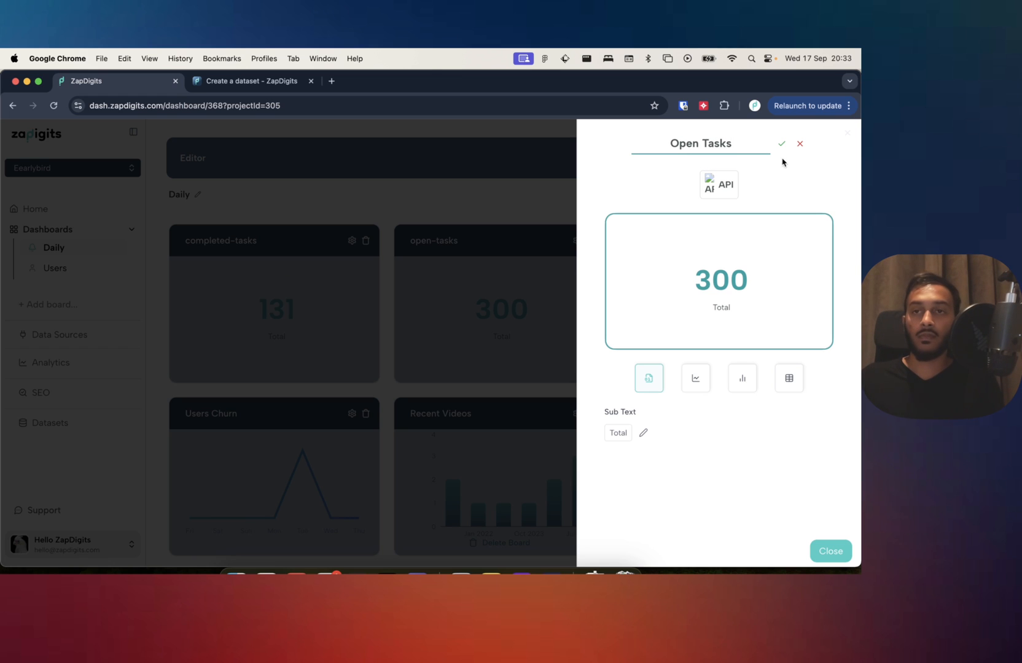
{"action": "left_click", "coordinate": [830, 551]}
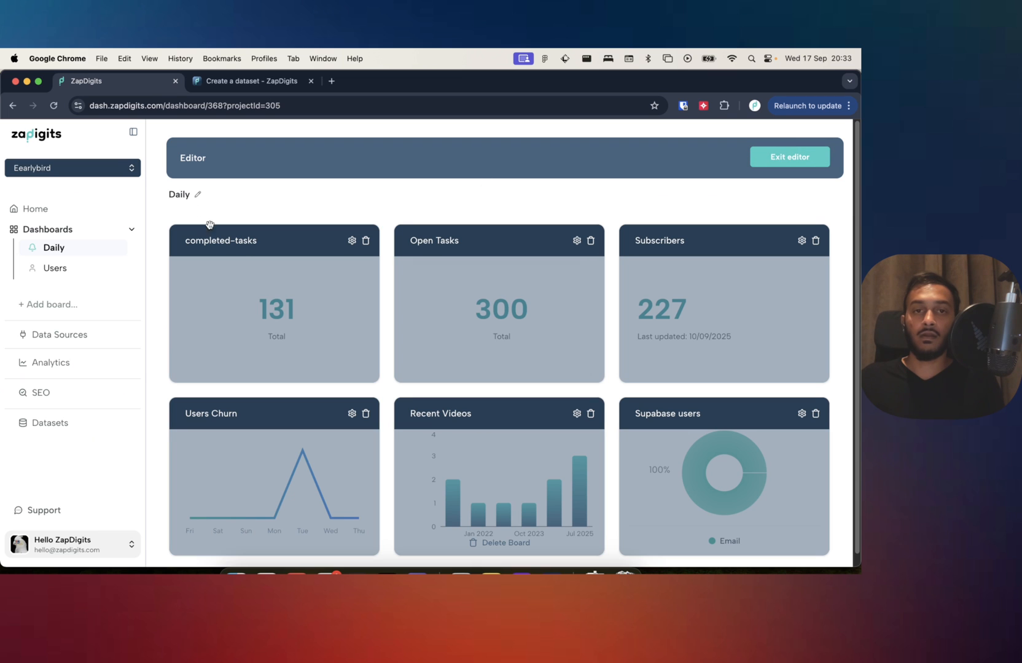
Rename the completed-tasks metric as "Completed" and leave the board editor.
{"action": "left_click", "coordinate": [351, 240]}
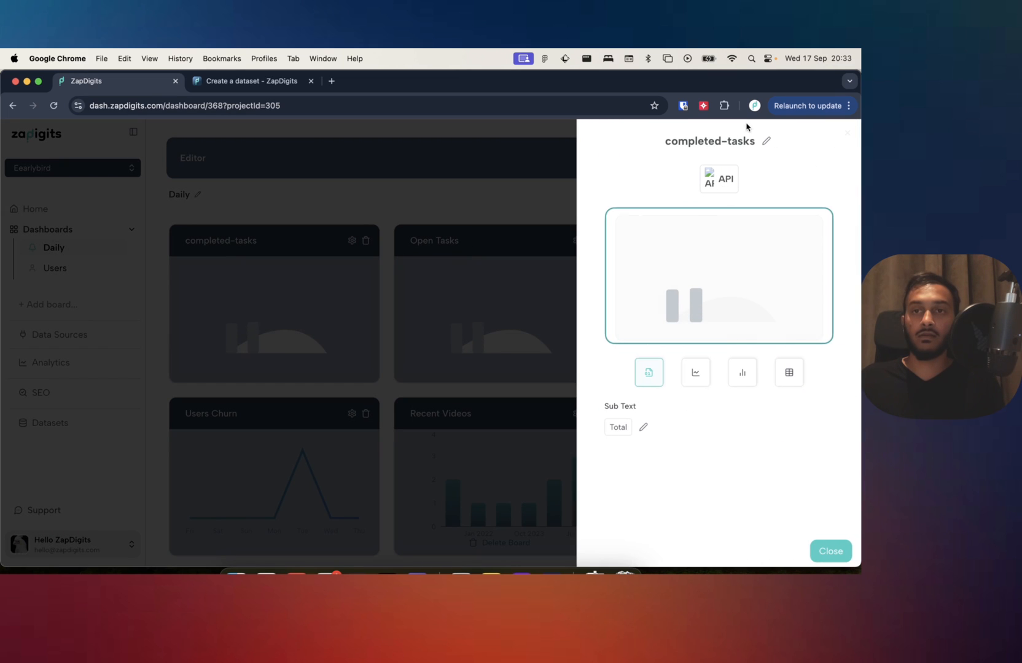
{"action": "left_click", "coordinate": [767, 144]}
{"action": "type", "text": "Completed"}
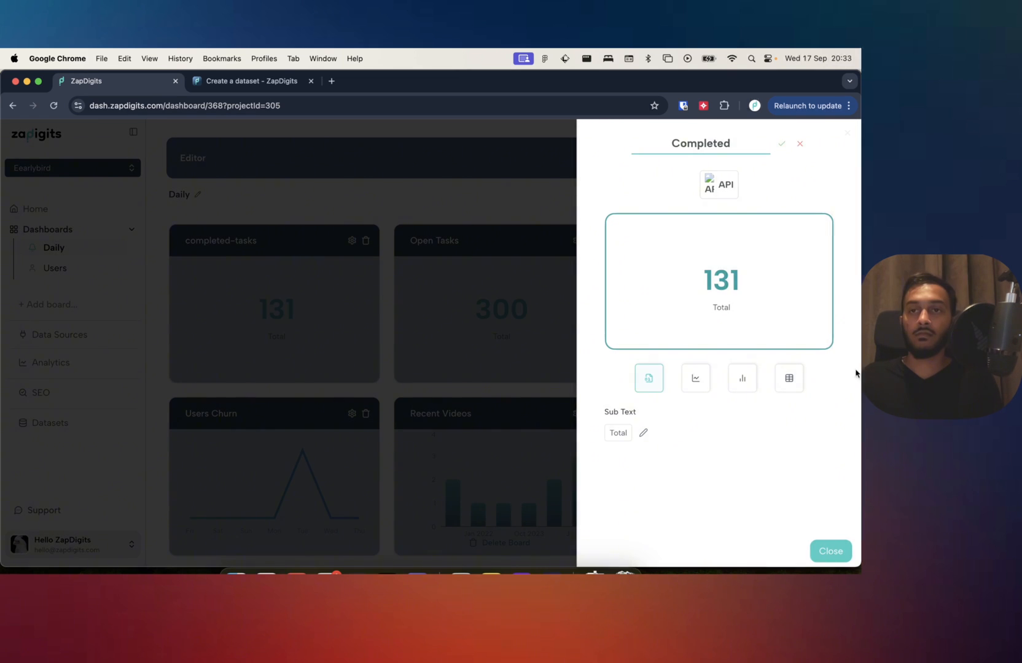
{"action": "left_click", "coordinate": [830, 551]}
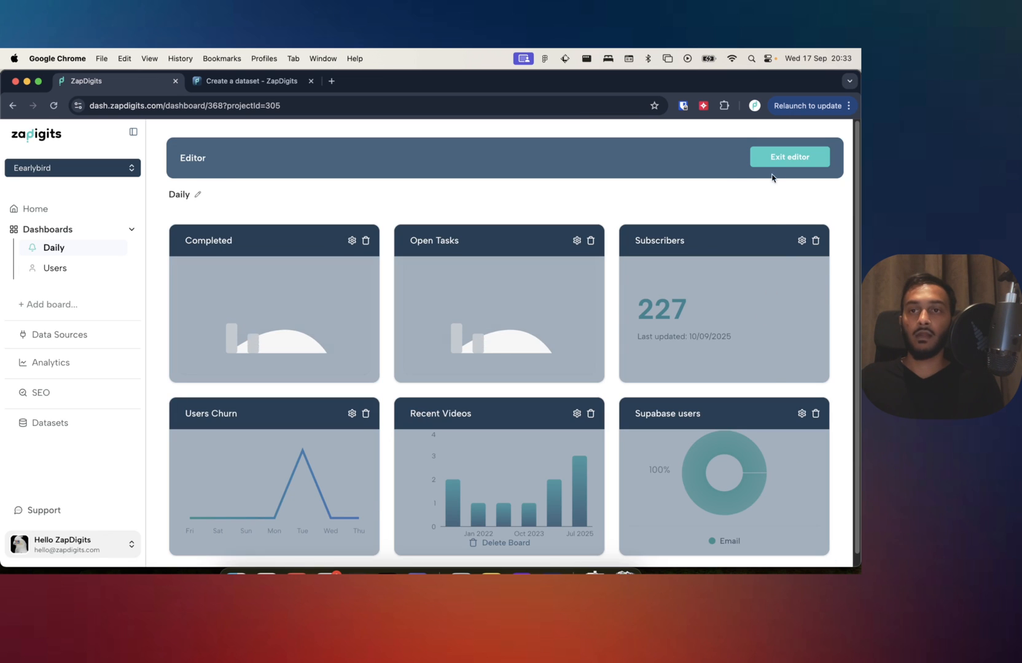
{"action": "left_click", "coordinate": [772, 162]}
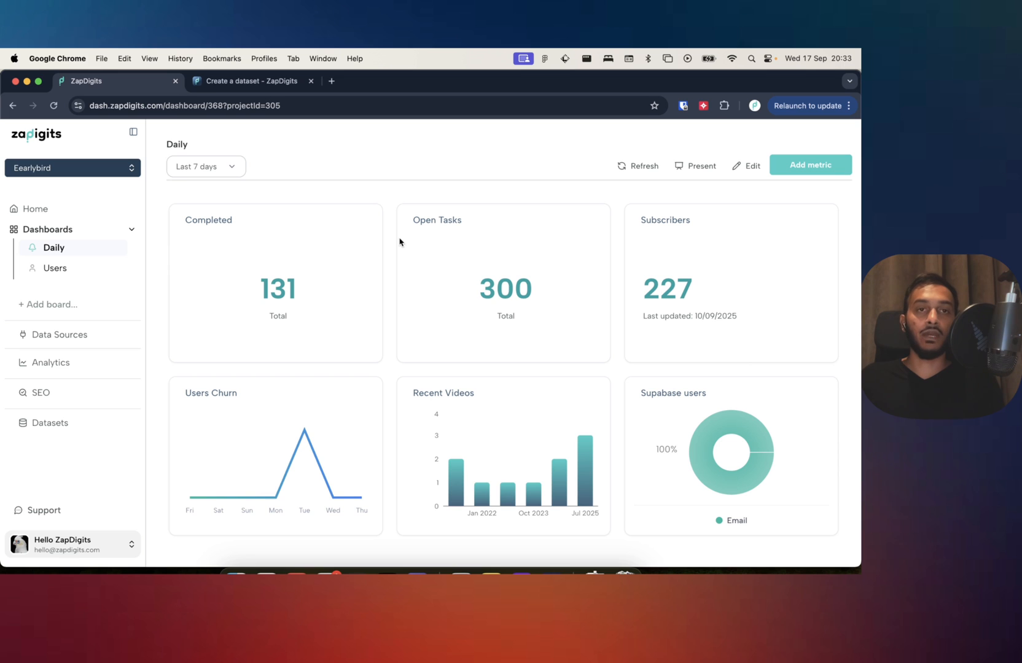
Post another open-tasks entry with amount 100 and timestamp 2025-04-01T12:00:00Z from the API docs, and check the Open Tasks total on the Daily board.
{"action": "left_click", "coordinate": [268, 81]}
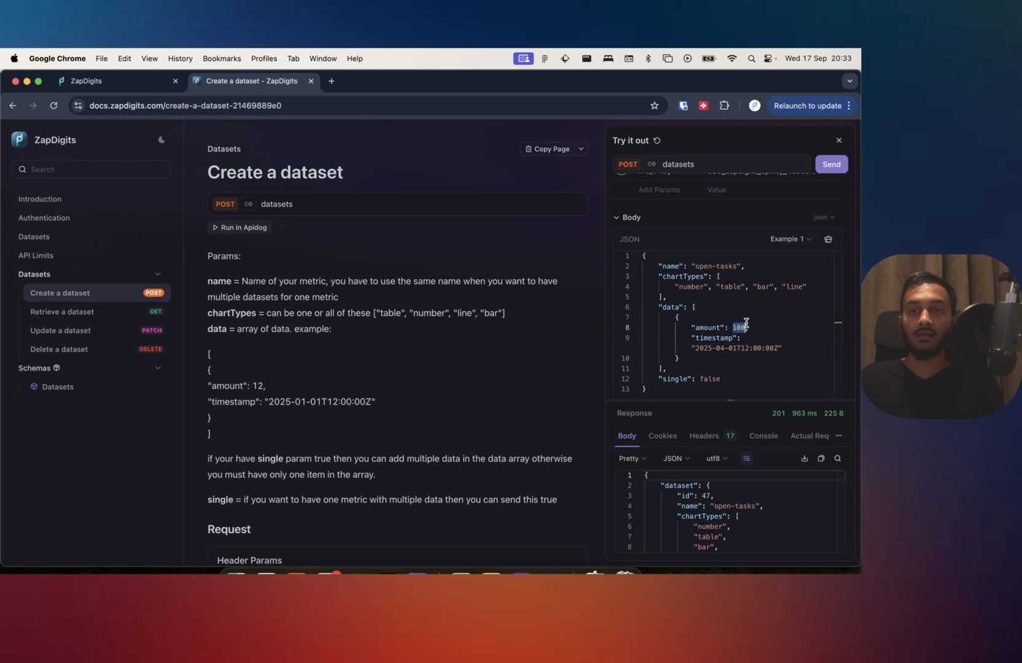
{"action": "left_click", "coordinate": [117, 81]}
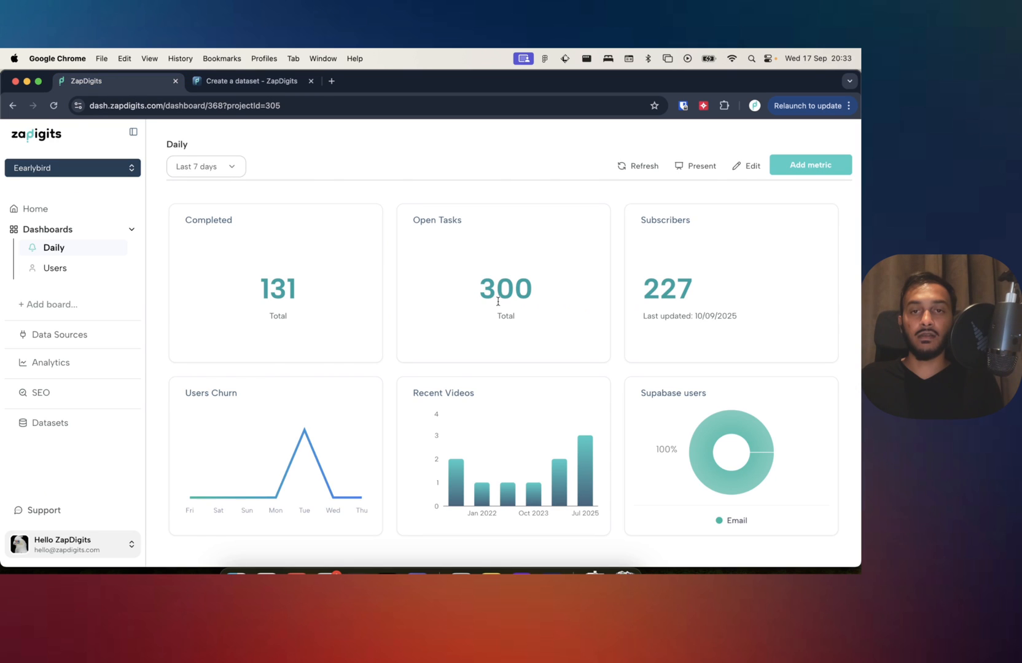
{"action": "left_click", "coordinate": [227, 81]}
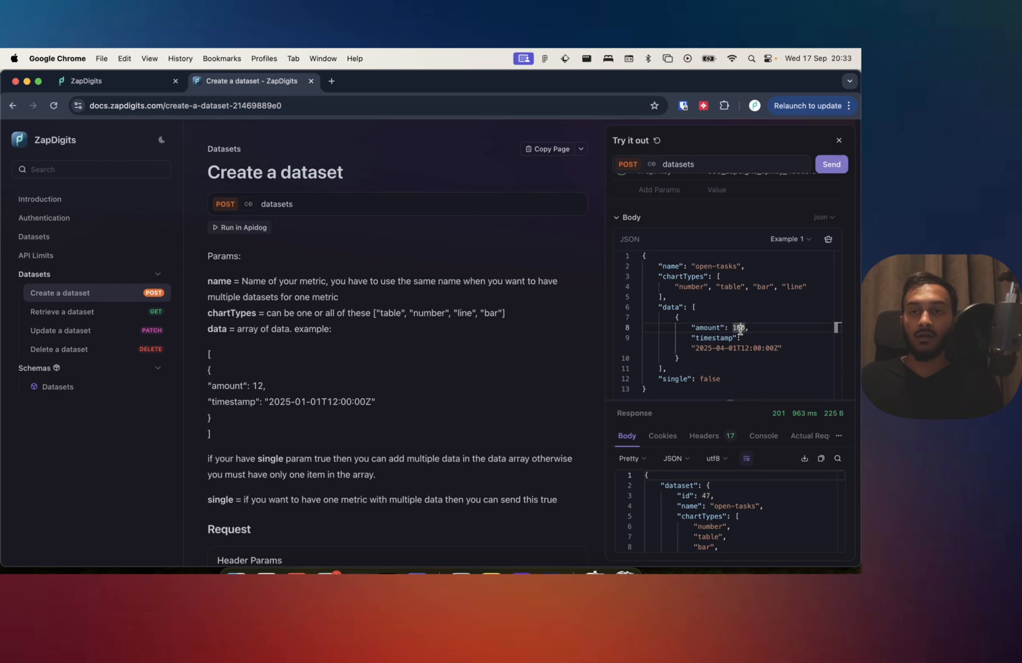
{"action": "left_click", "coordinate": [831, 165]}
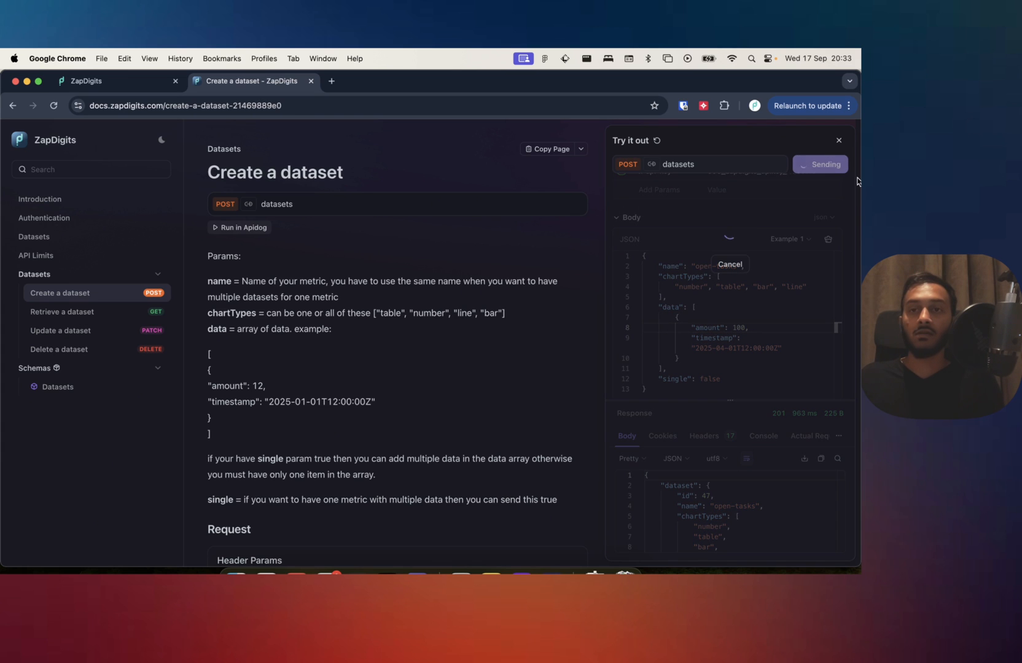
{"action": "left_click", "coordinate": [110, 85]}
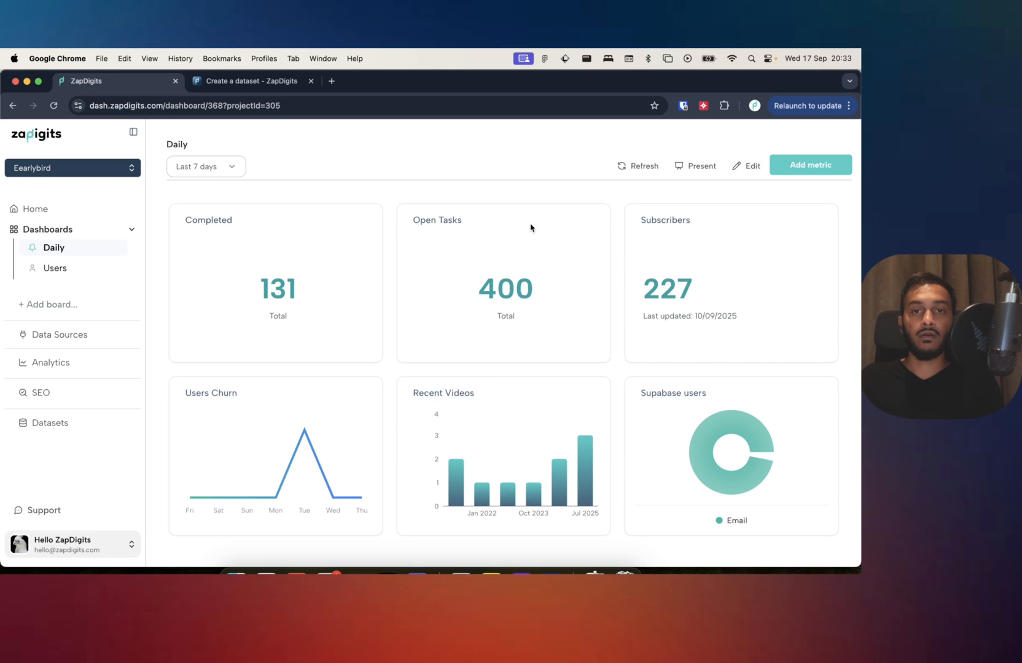
{"action": "double_click", "coordinate": [496, 289]}
{"action": "left_click", "coordinate": [406, 297]}
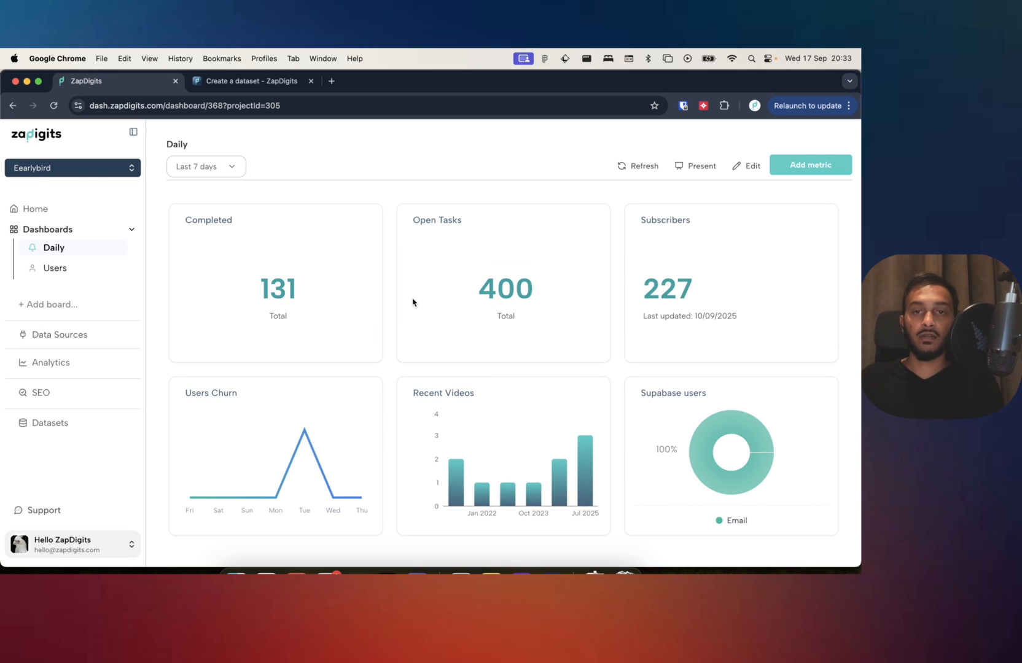
Edit the Daily board to display the Open Tasks metric as a bar chart.
{"action": "left_click", "coordinate": [750, 167]}
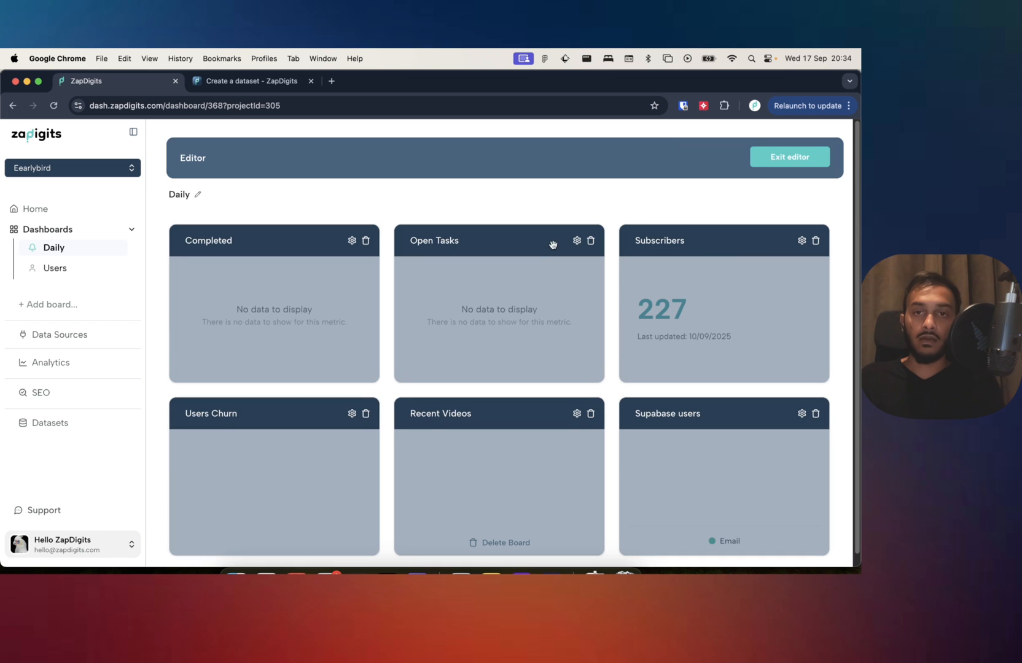
{"action": "left_click", "coordinate": [578, 241]}
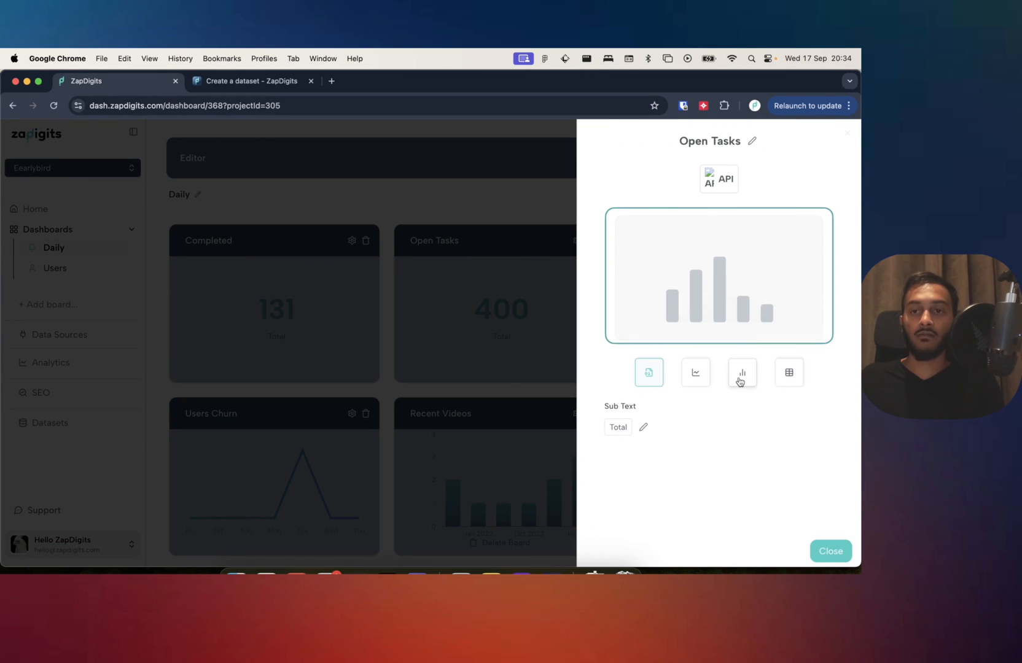
{"action": "left_click", "coordinate": [740, 380]}
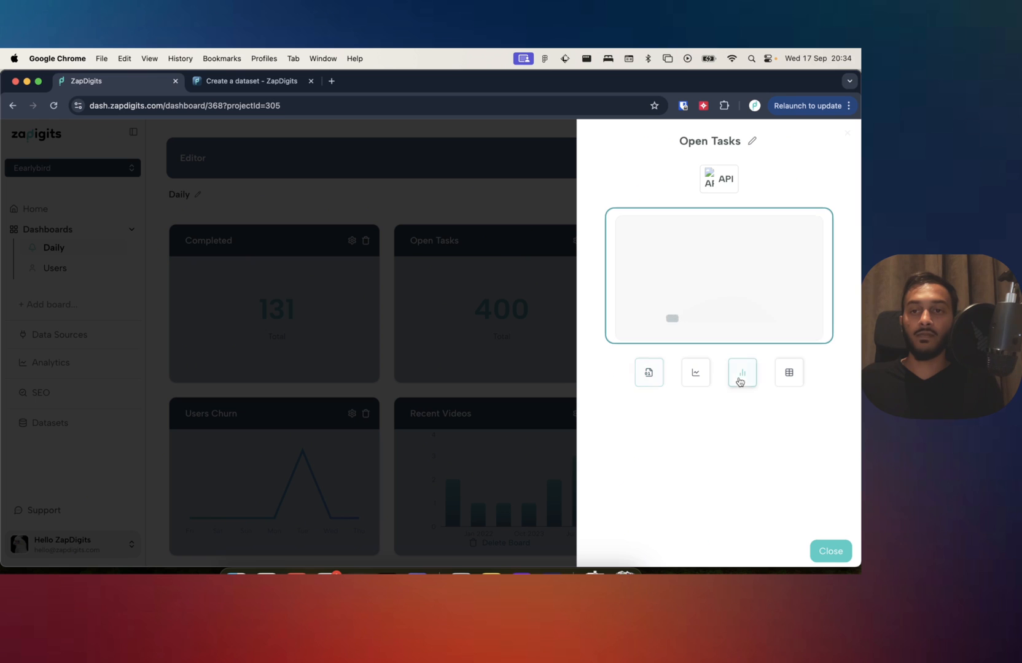
{"action": "left_click", "coordinate": [829, 551]}
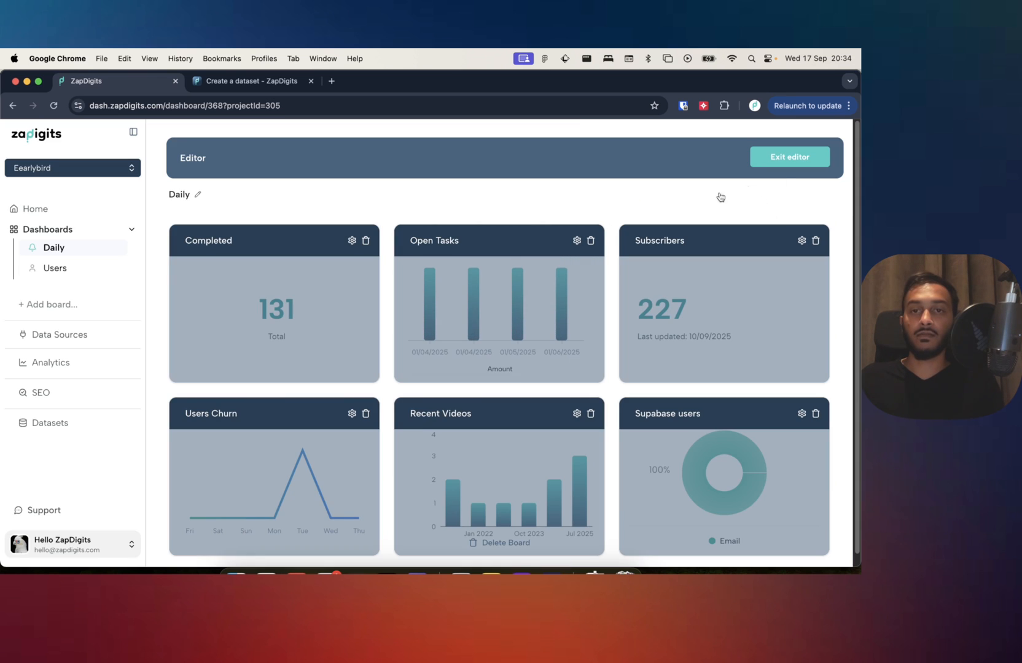
Display the Completed metric as a line chart and leave the board editor.
{"action": "left_click", "coordinate": [350, 243]}
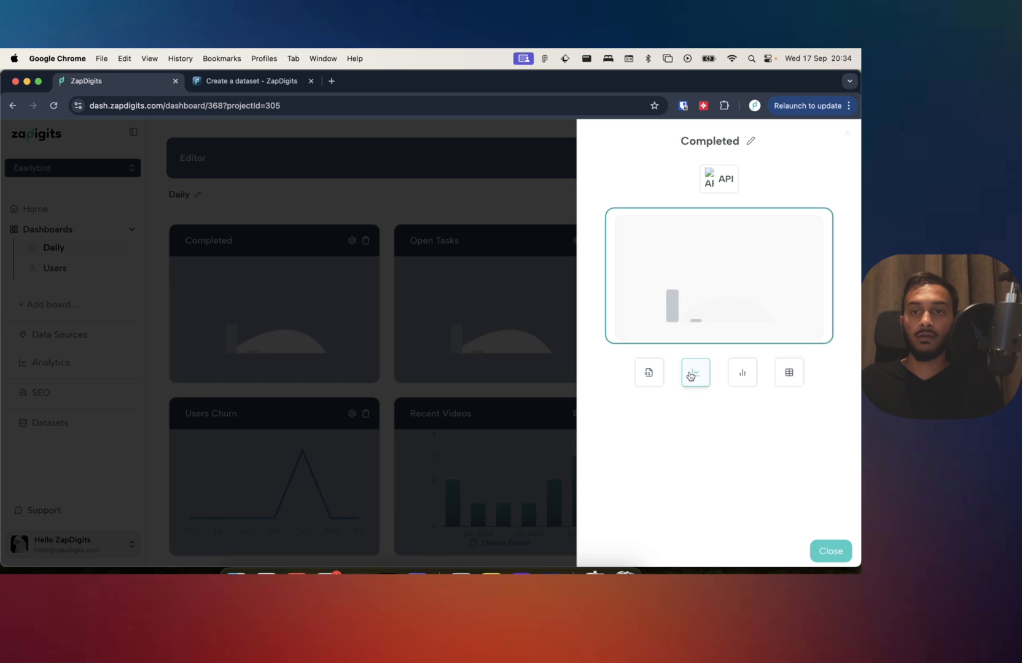
{"action": "left_click", "coordinate": [690, 376]}
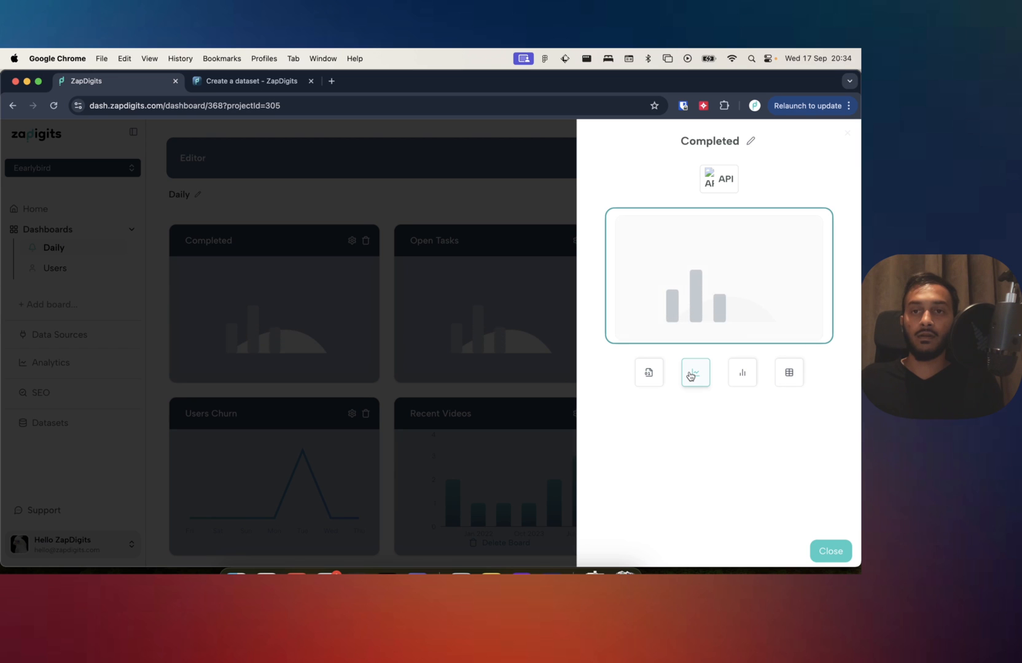
{"action": "left_click", "coordinate": [830, 550]}
{"action": "left_click", "coordinate": [799, 161]}
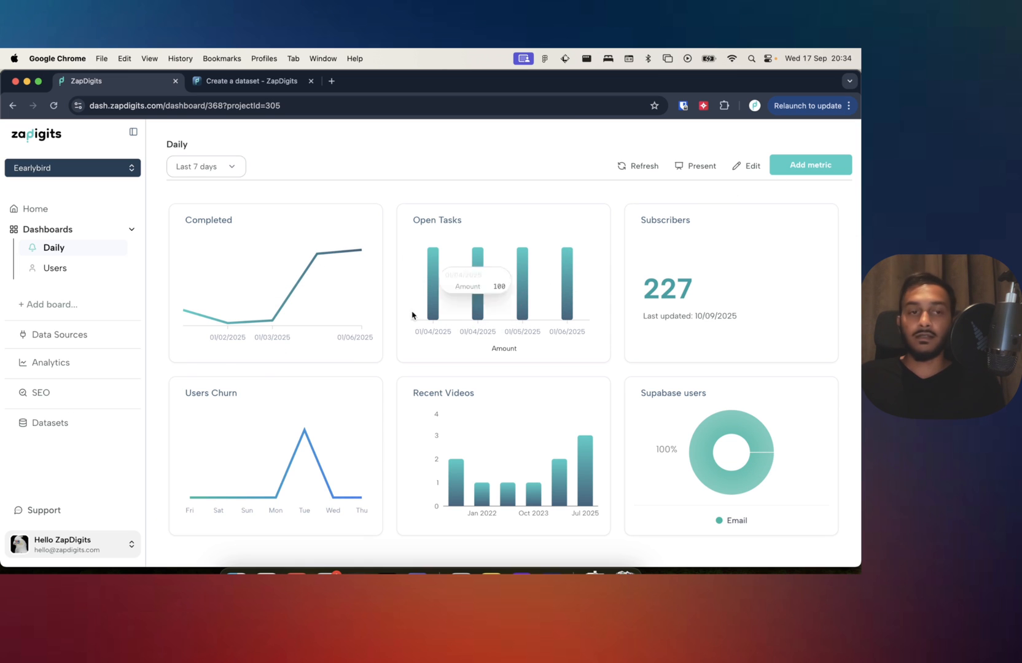
Look over the full list of open-tasks and completed-tasks entries on the Datasets page.
{"action": "left_click", "coordinate": [34, 422]}
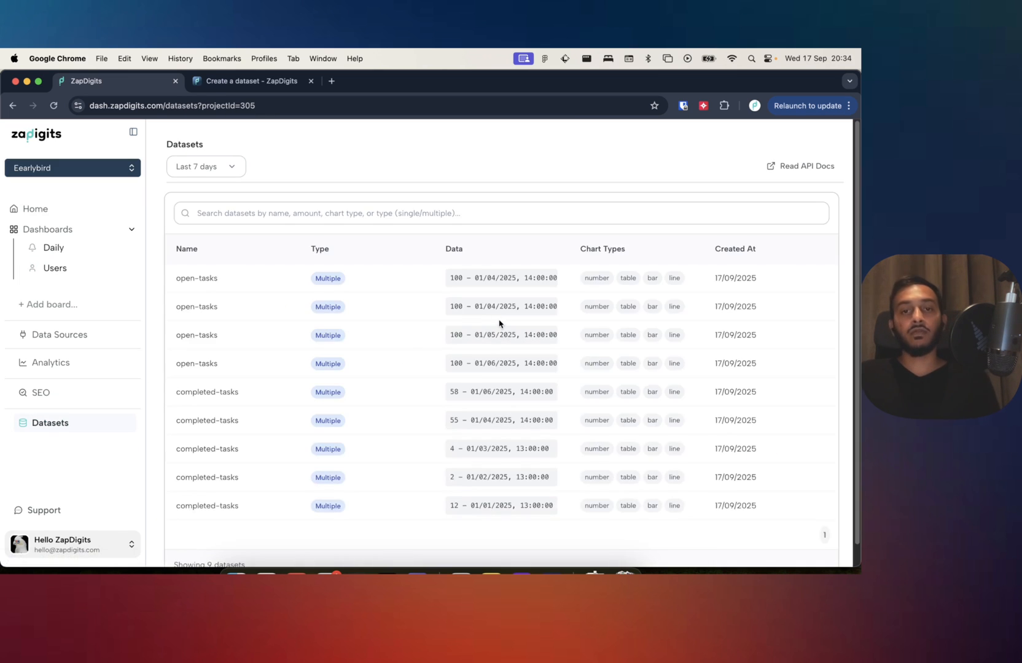
{"action": "scroll", "coordinate": [419, 377], "scroll_direction": "down", "scroll_amount": 2}
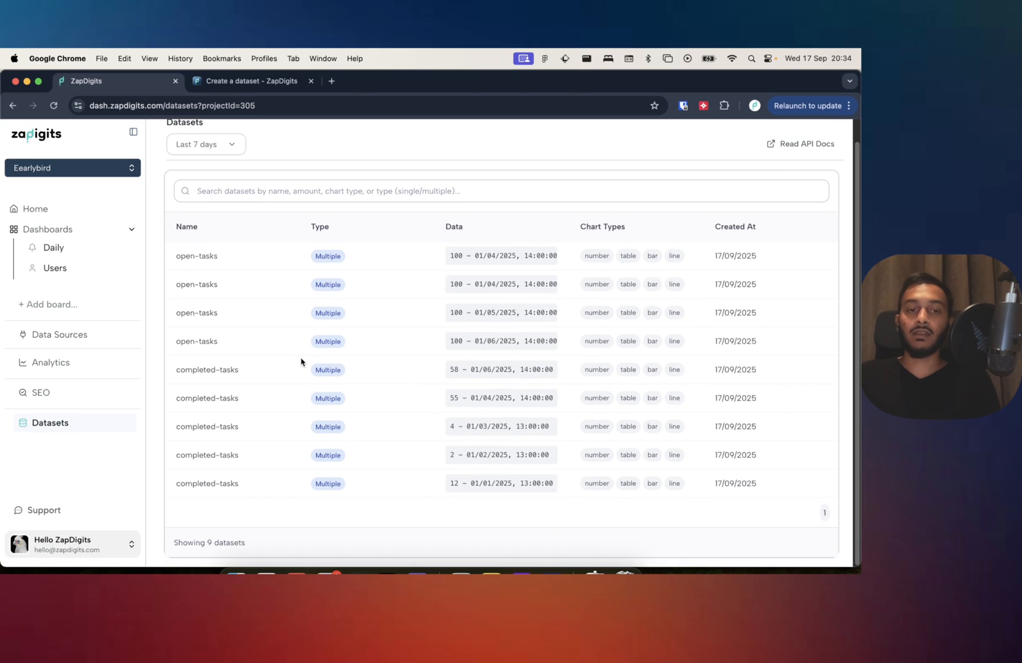
{"action": "scroll", "coordinate": [301, 361], "scroll_direction": "up", "scroll_amount": 2}
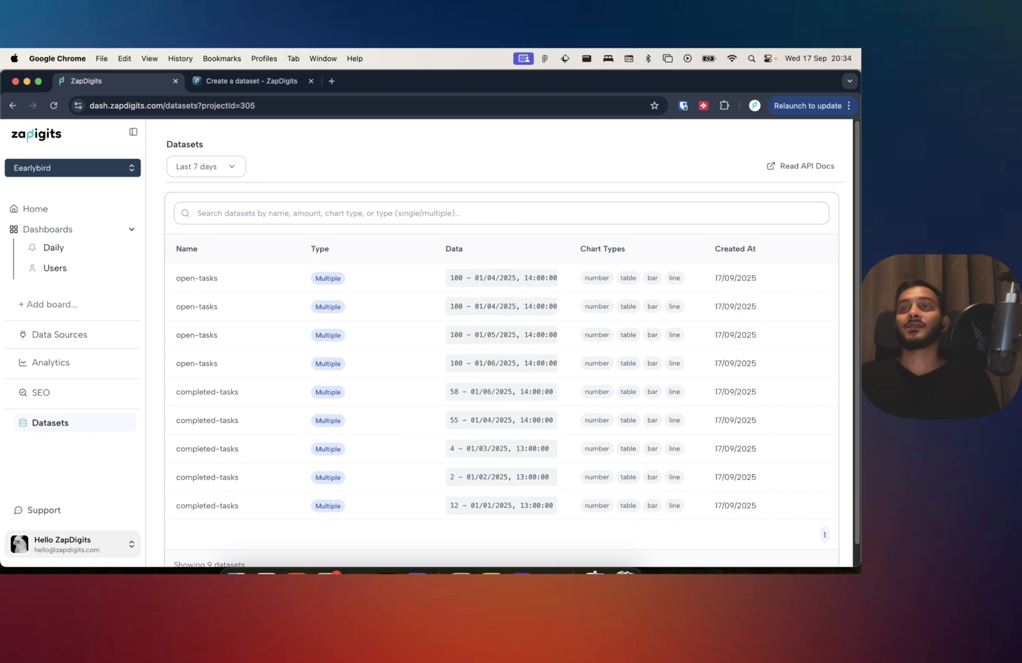